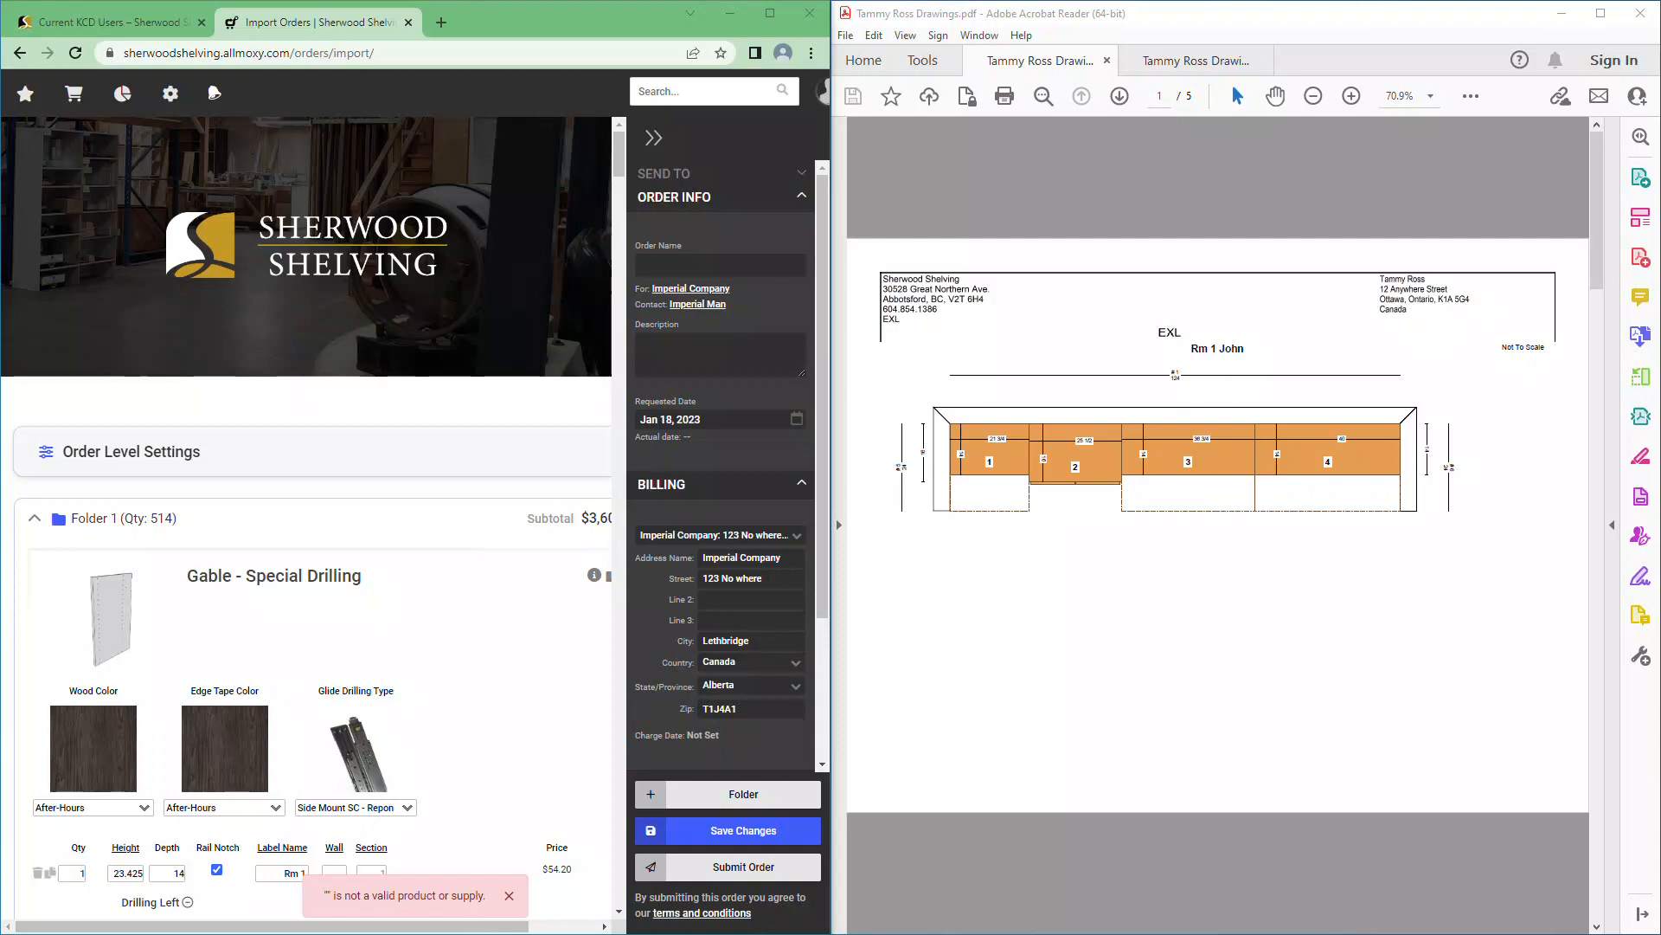
Collapse the order information sidebar and dismiss the invalid product or supply message.
{"action": "left_click", "coordinate": [653, 138]}
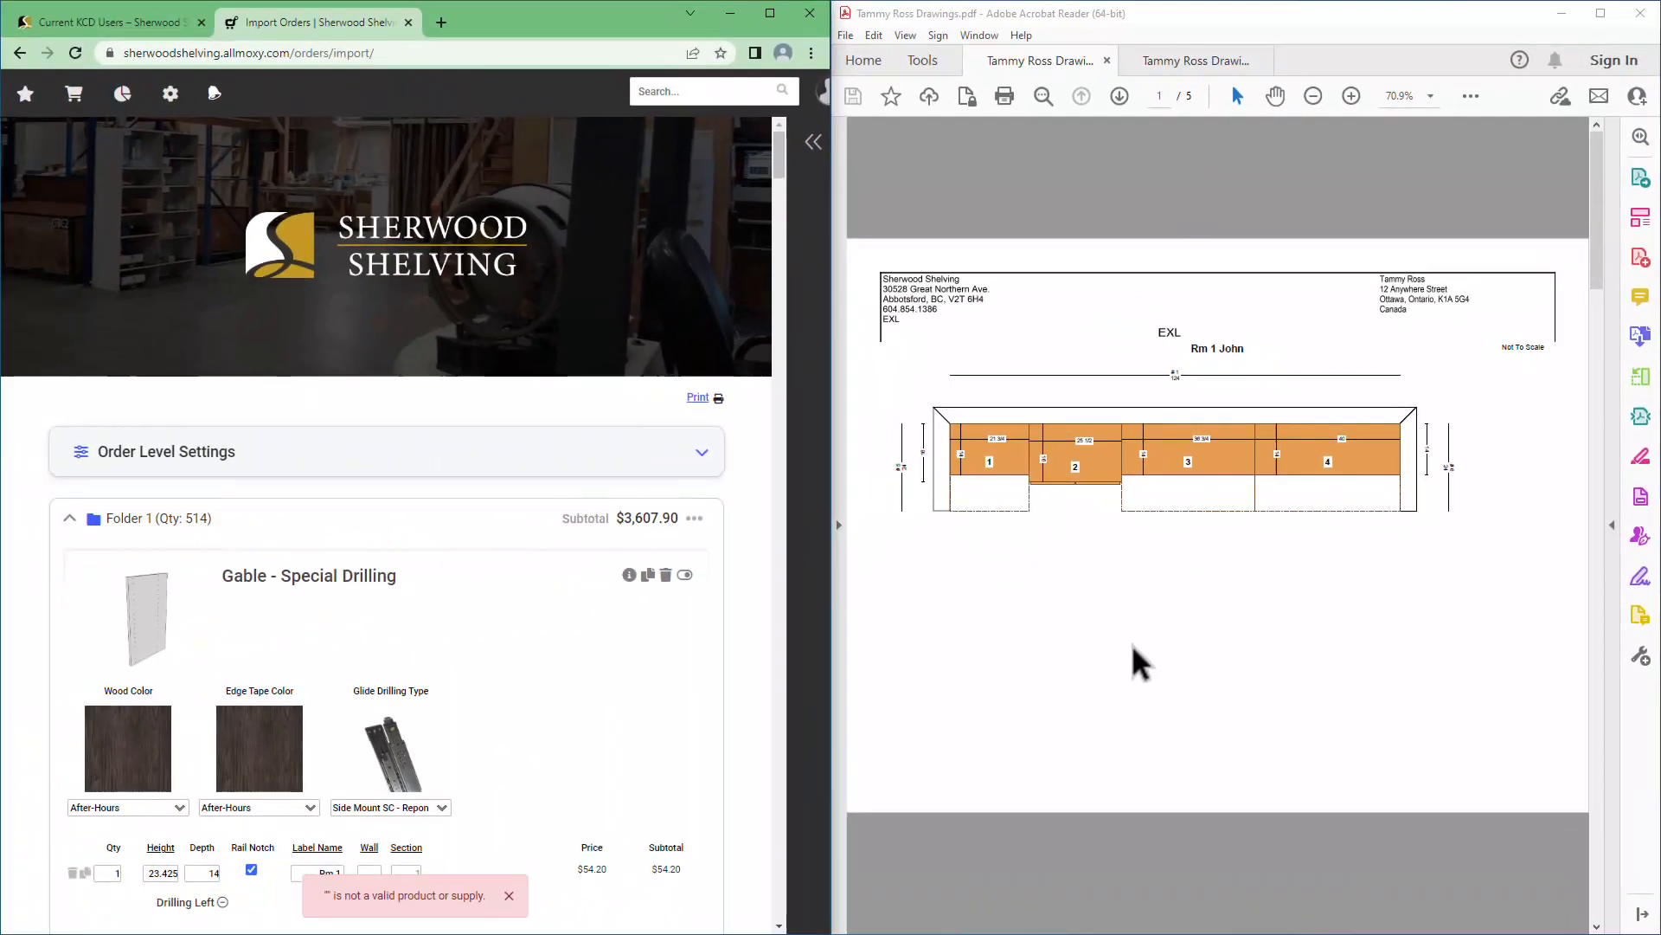
{"action": "scroll", "coordinate": [673, 800], "scroll_direction": "down", "scroll_amount": 1}
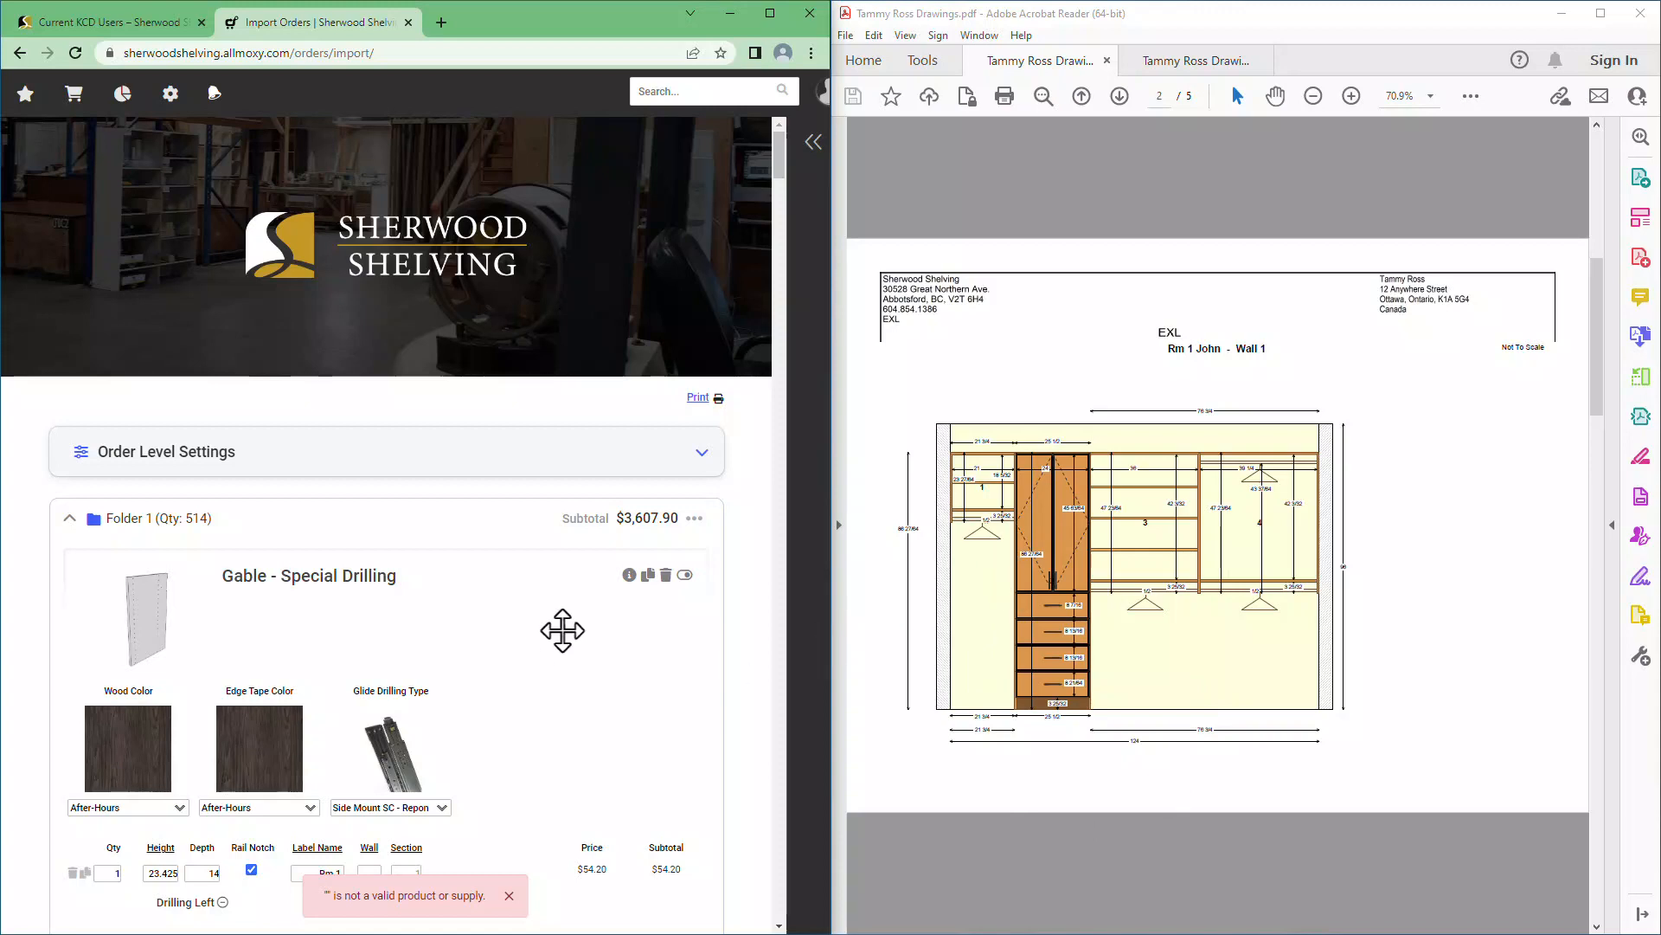
{"action": "scroll", "coordinate": [563, 630], "scroll_direction": "down", "scroll_amount": 3}
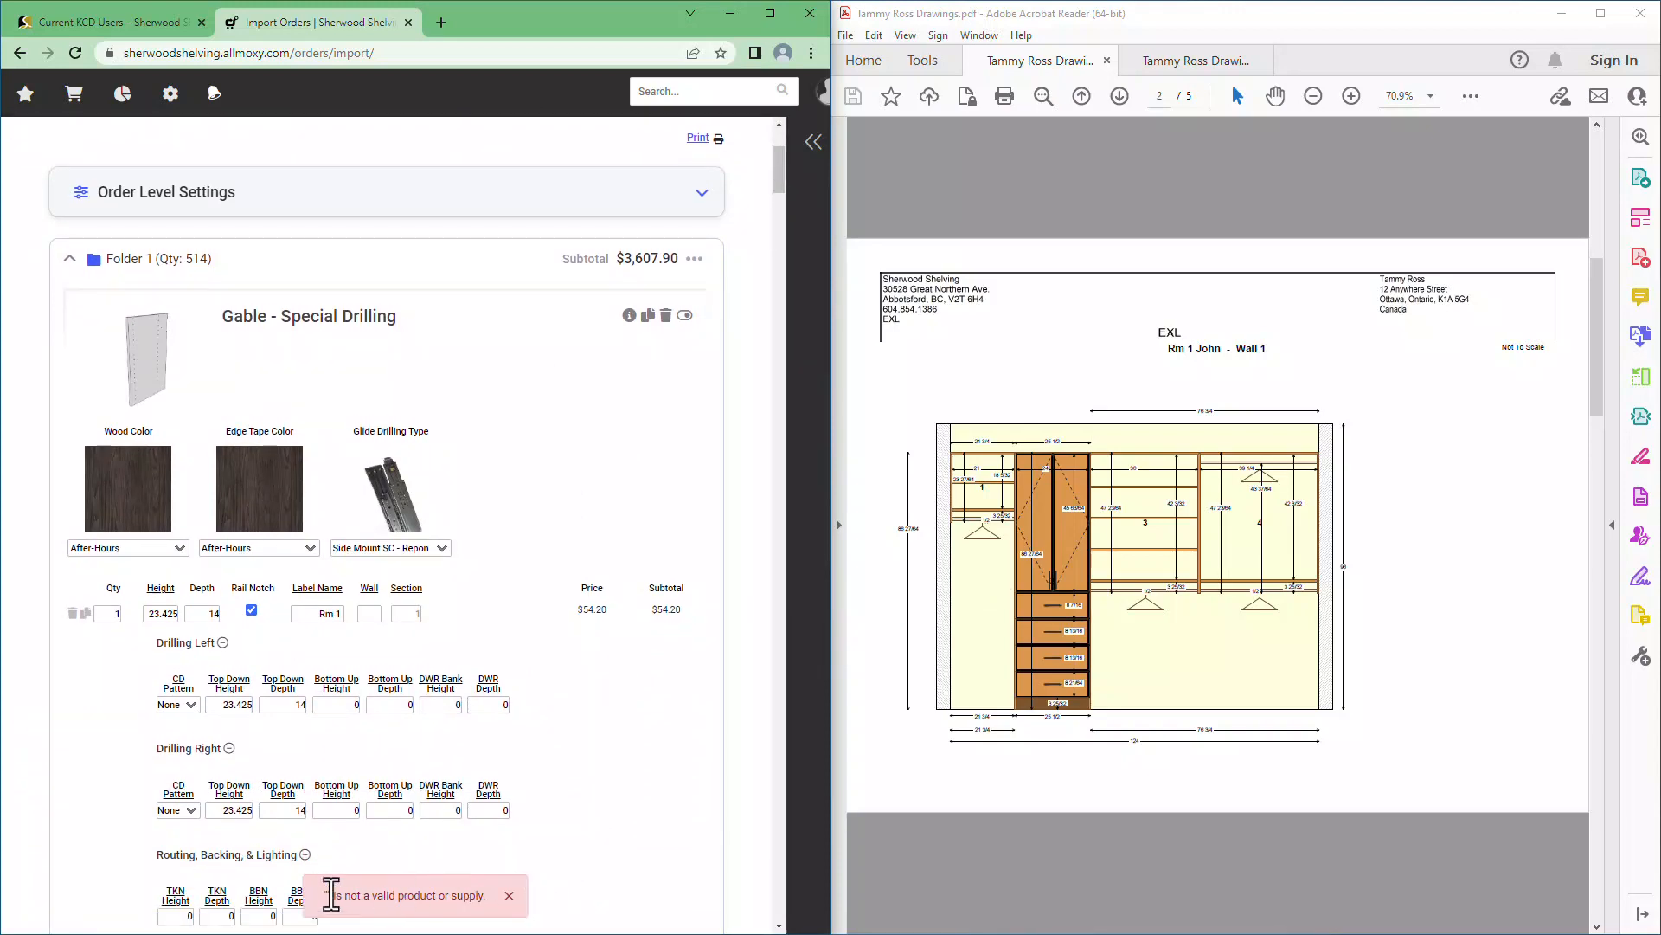
{"action": "left_click", "coordinate": [508, 896]}
Set the Drilling Left of the 23.425-high gable to CD Pattern LH with a Top Down Height of 0.
{"action": "scroll", "coordinate": [603, 769], "scroll_direction": "down", "scroll_amount": 2}
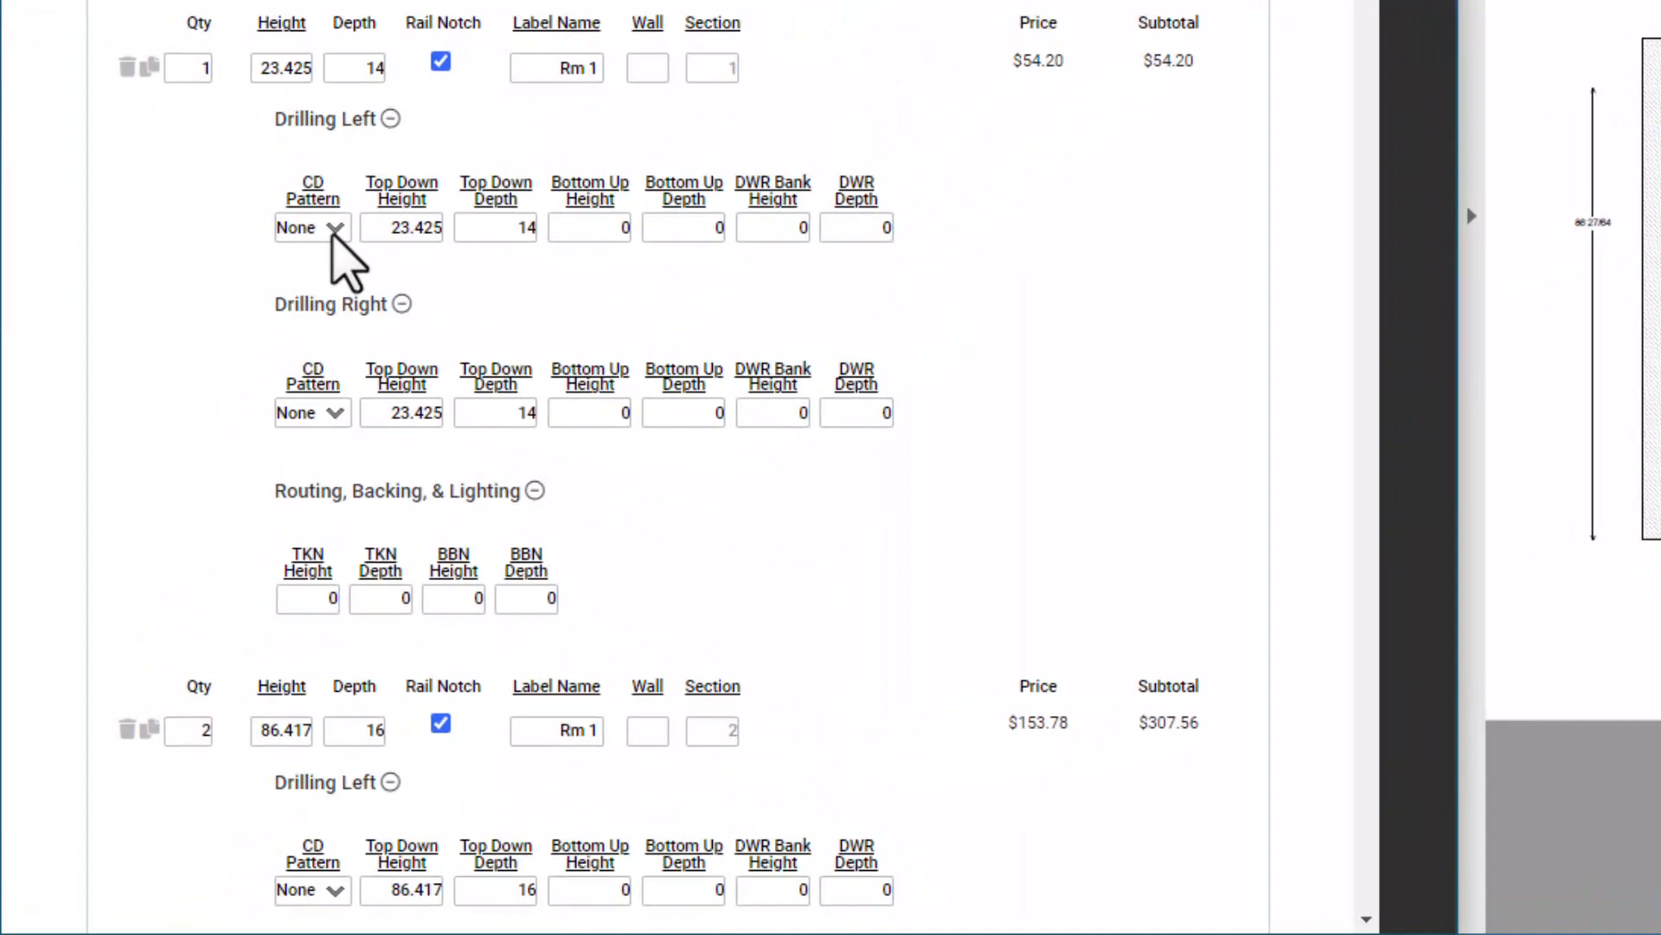
{"action": "left_click", "coordinate": [335, 228]}
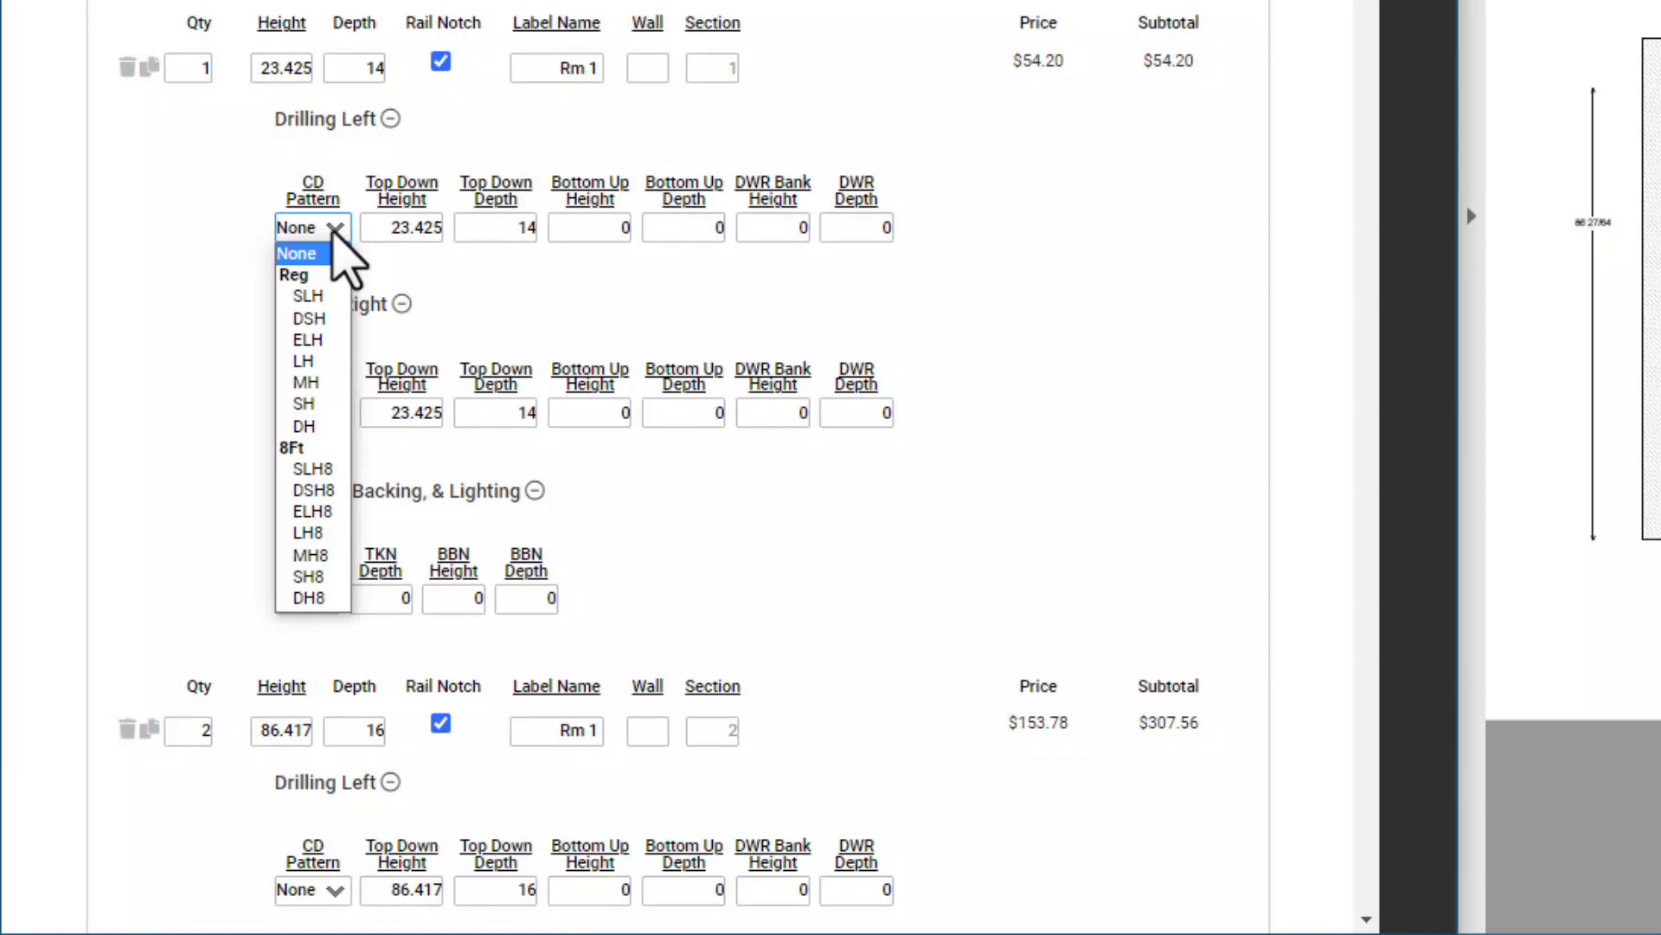
{"action": "left_click", "coordinate": [336, 363]}
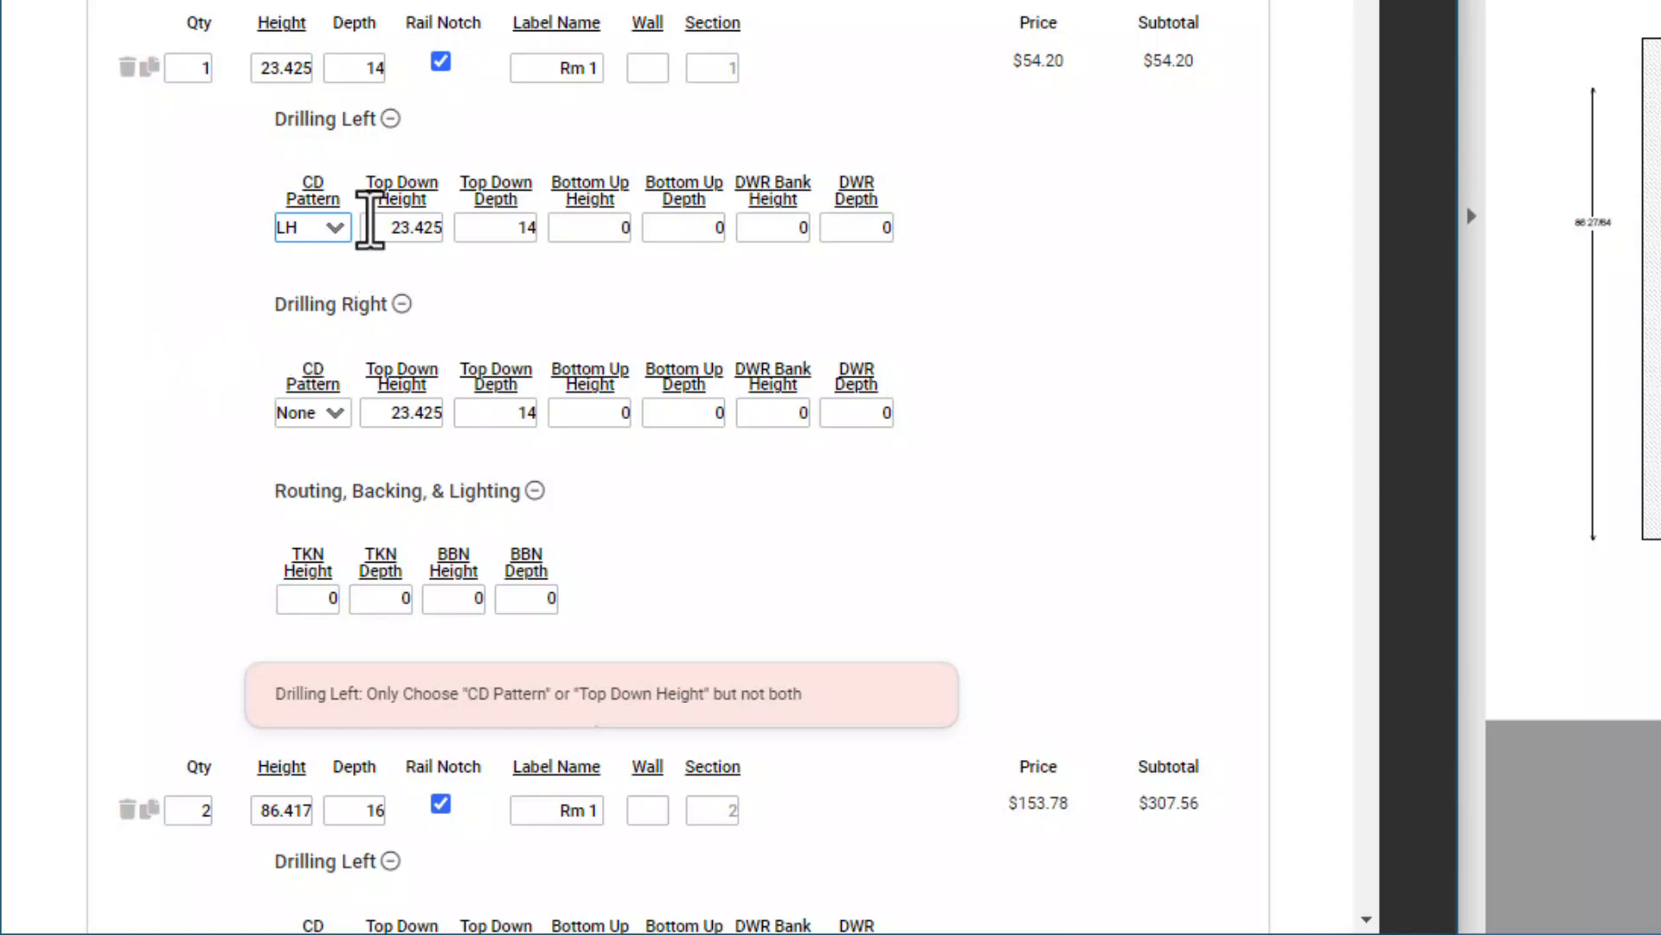
{"action": "left_click_drag", "start_coordinate": [374, 229], "coordinate": [444, 232]}
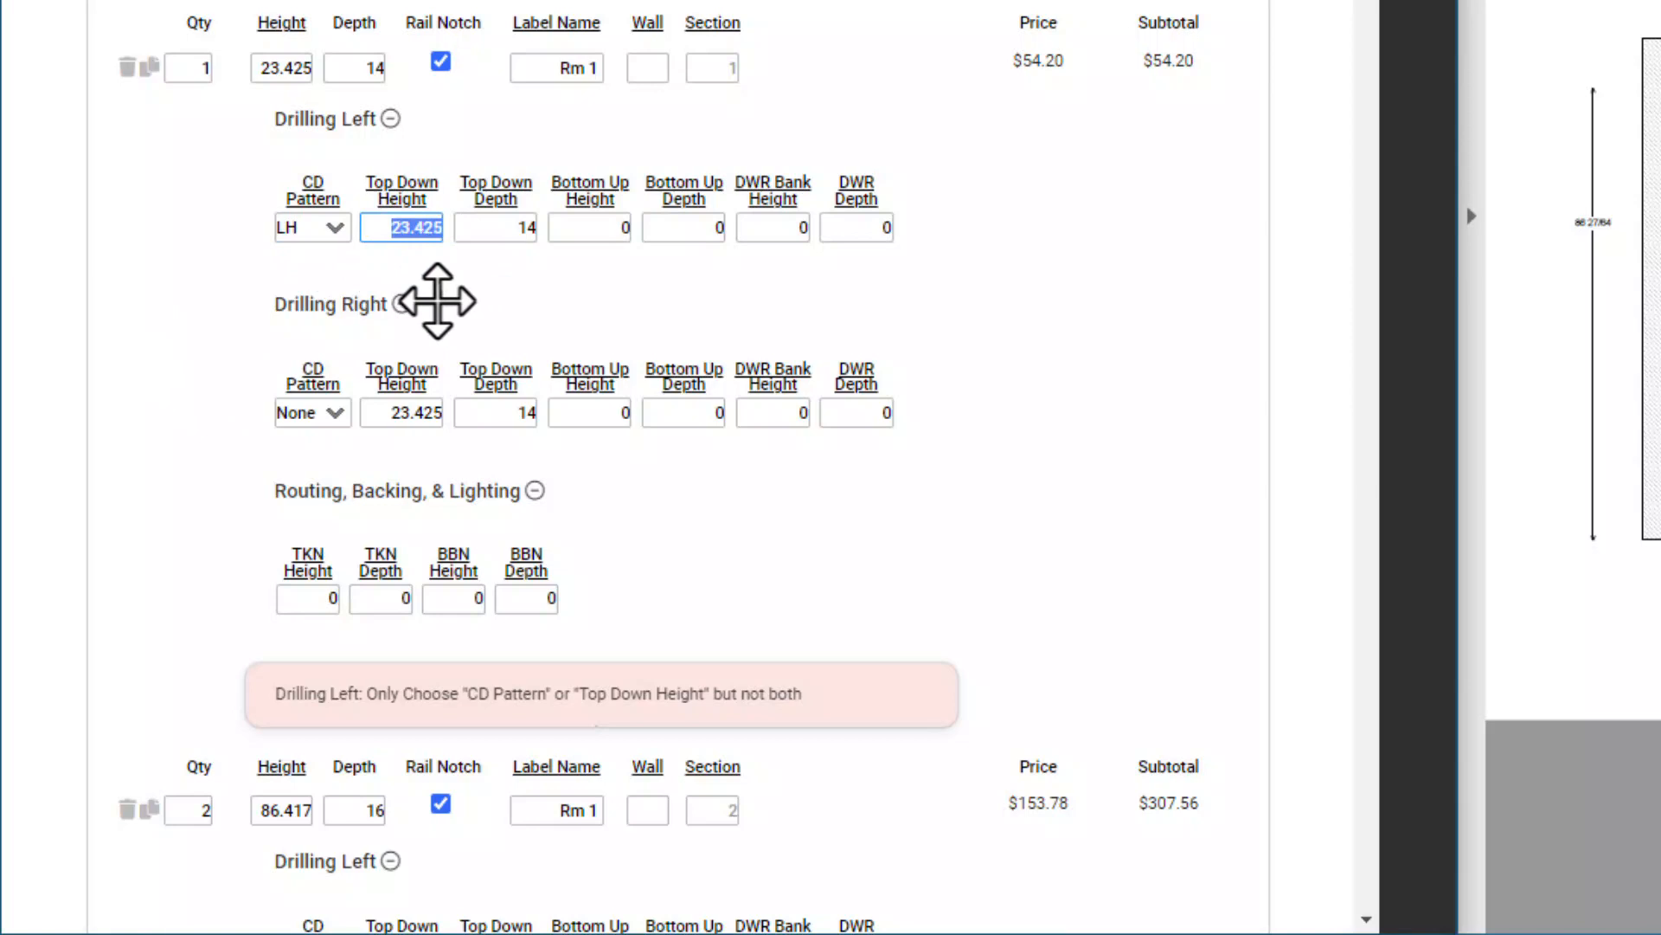
{"action": "type", "text": "0"}
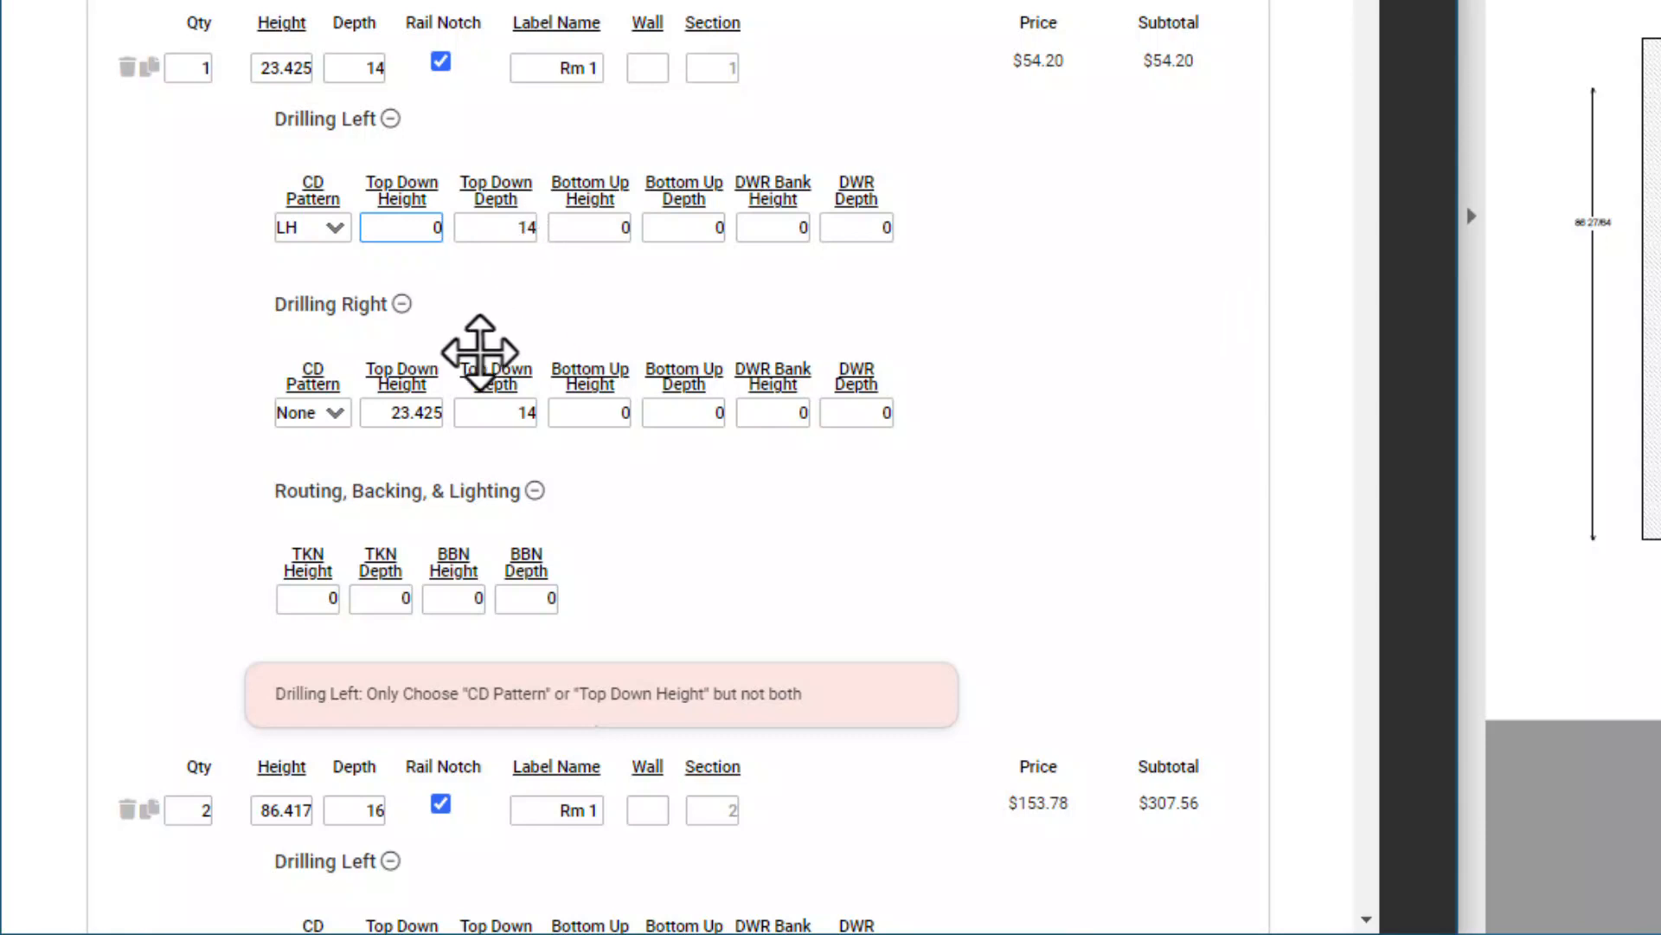
Set the Drilling Right of the 23.425-high gable to CD Pattern LH with a Top Down Height of 0.
{"action": "left_click", "coordinate": [333, 414]}
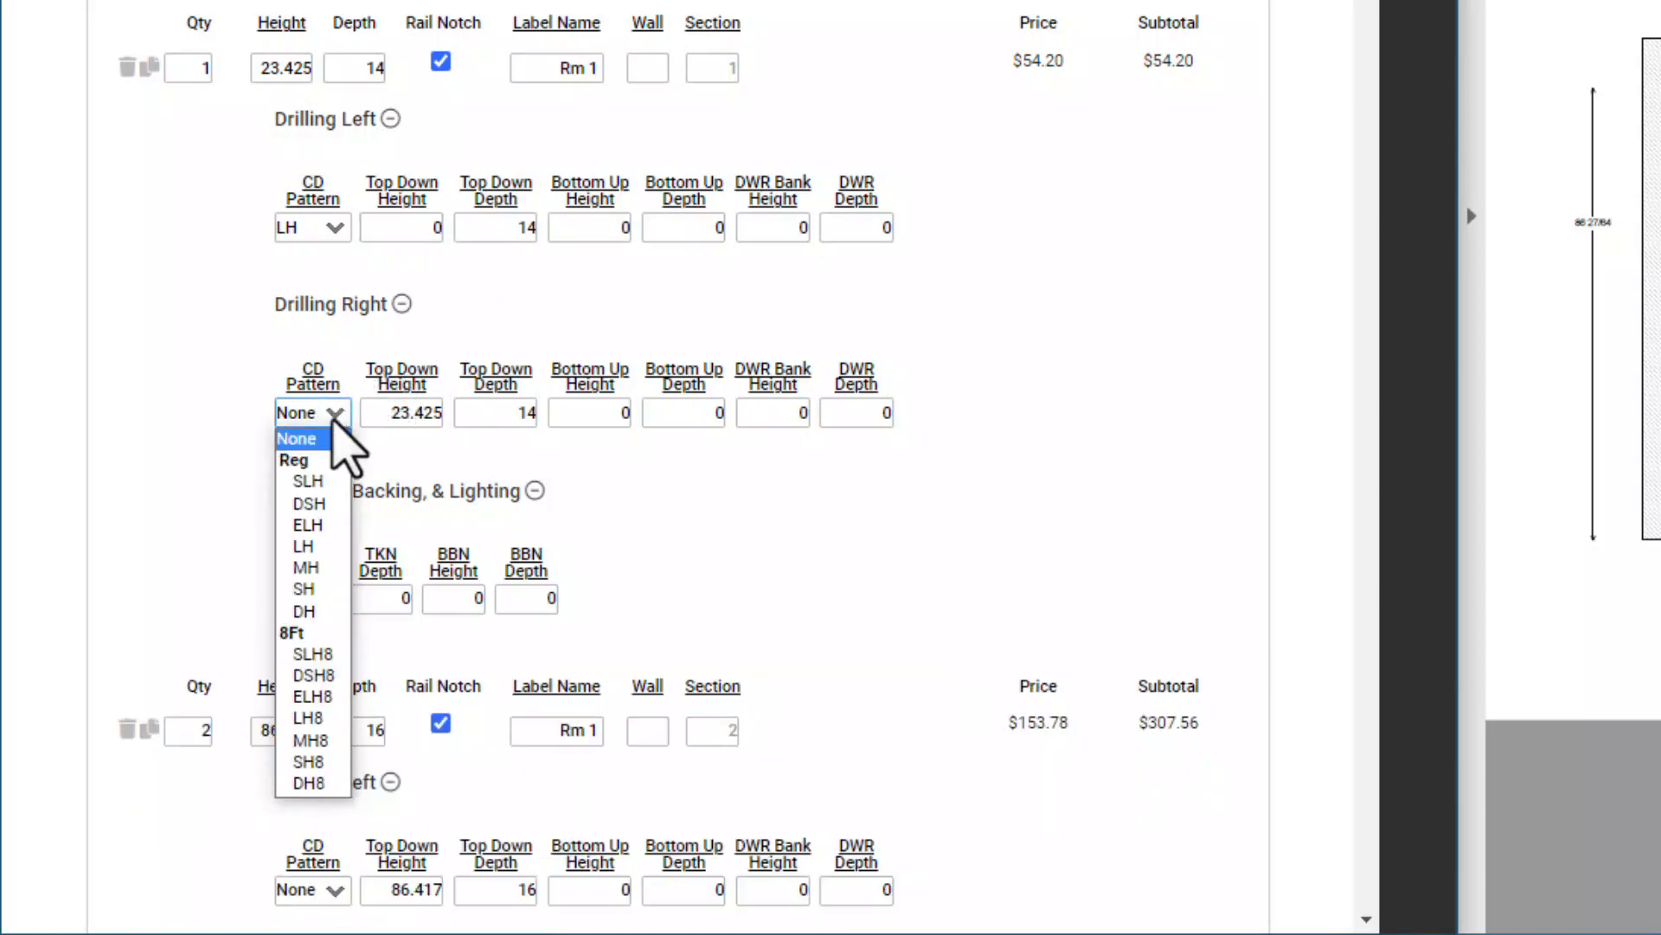
{"action": "left_click", "coordinate": [305, 546]}
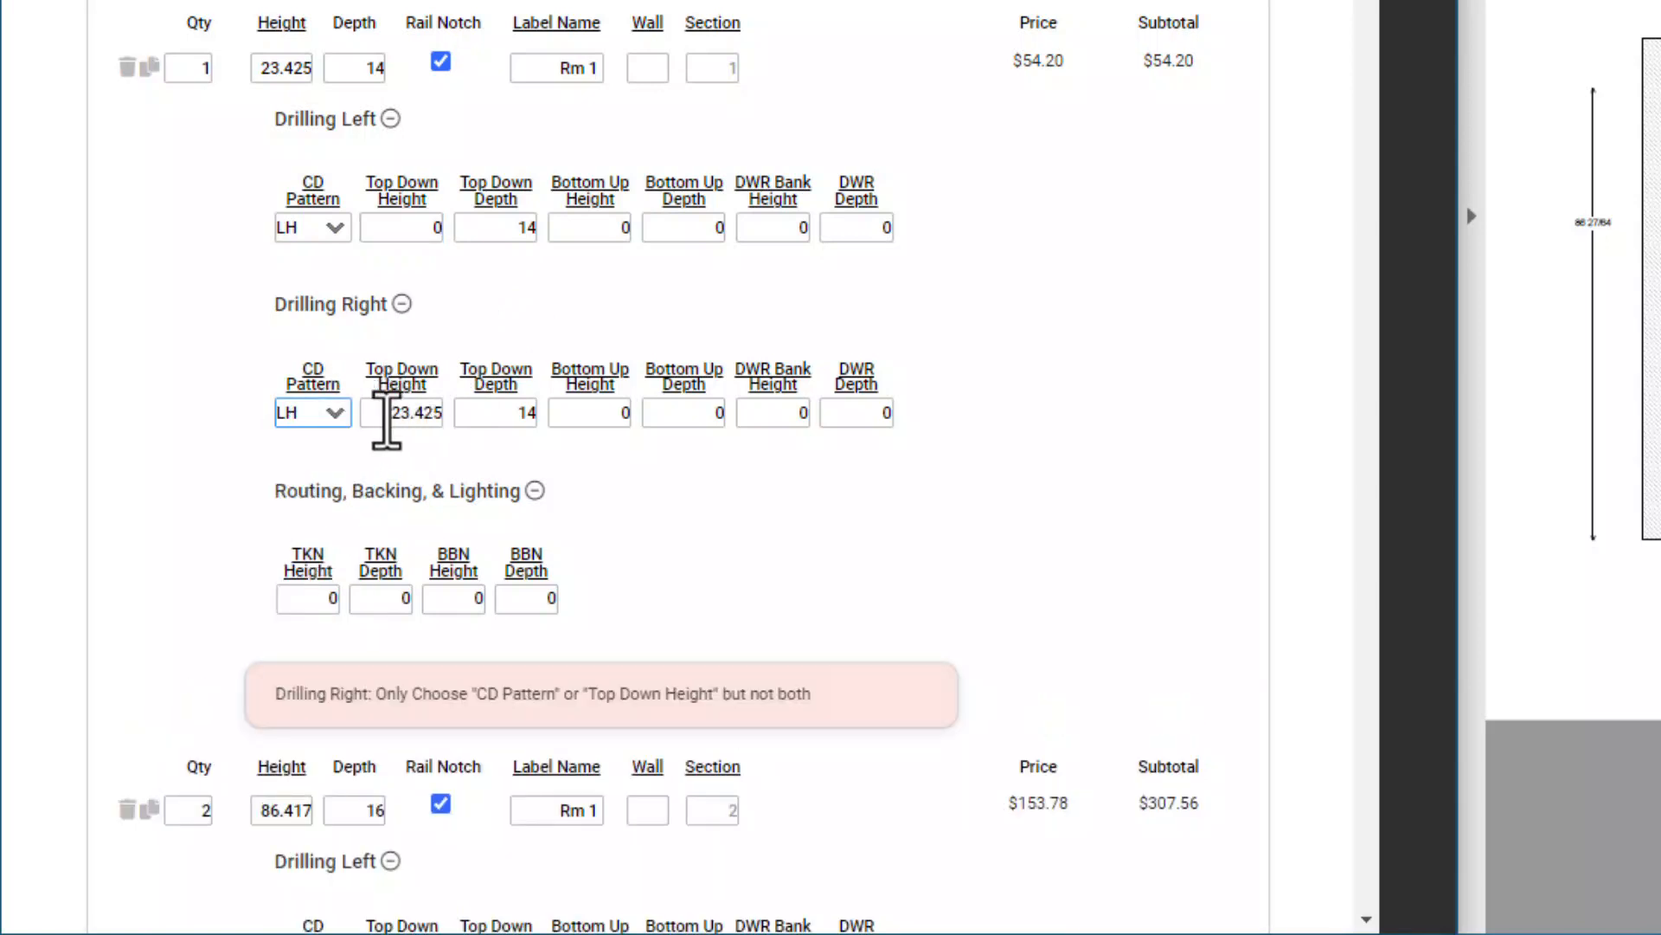
{"action": "left_click_drag", "start_coordinate": [386, 412], "coordinate": [500, 412]}
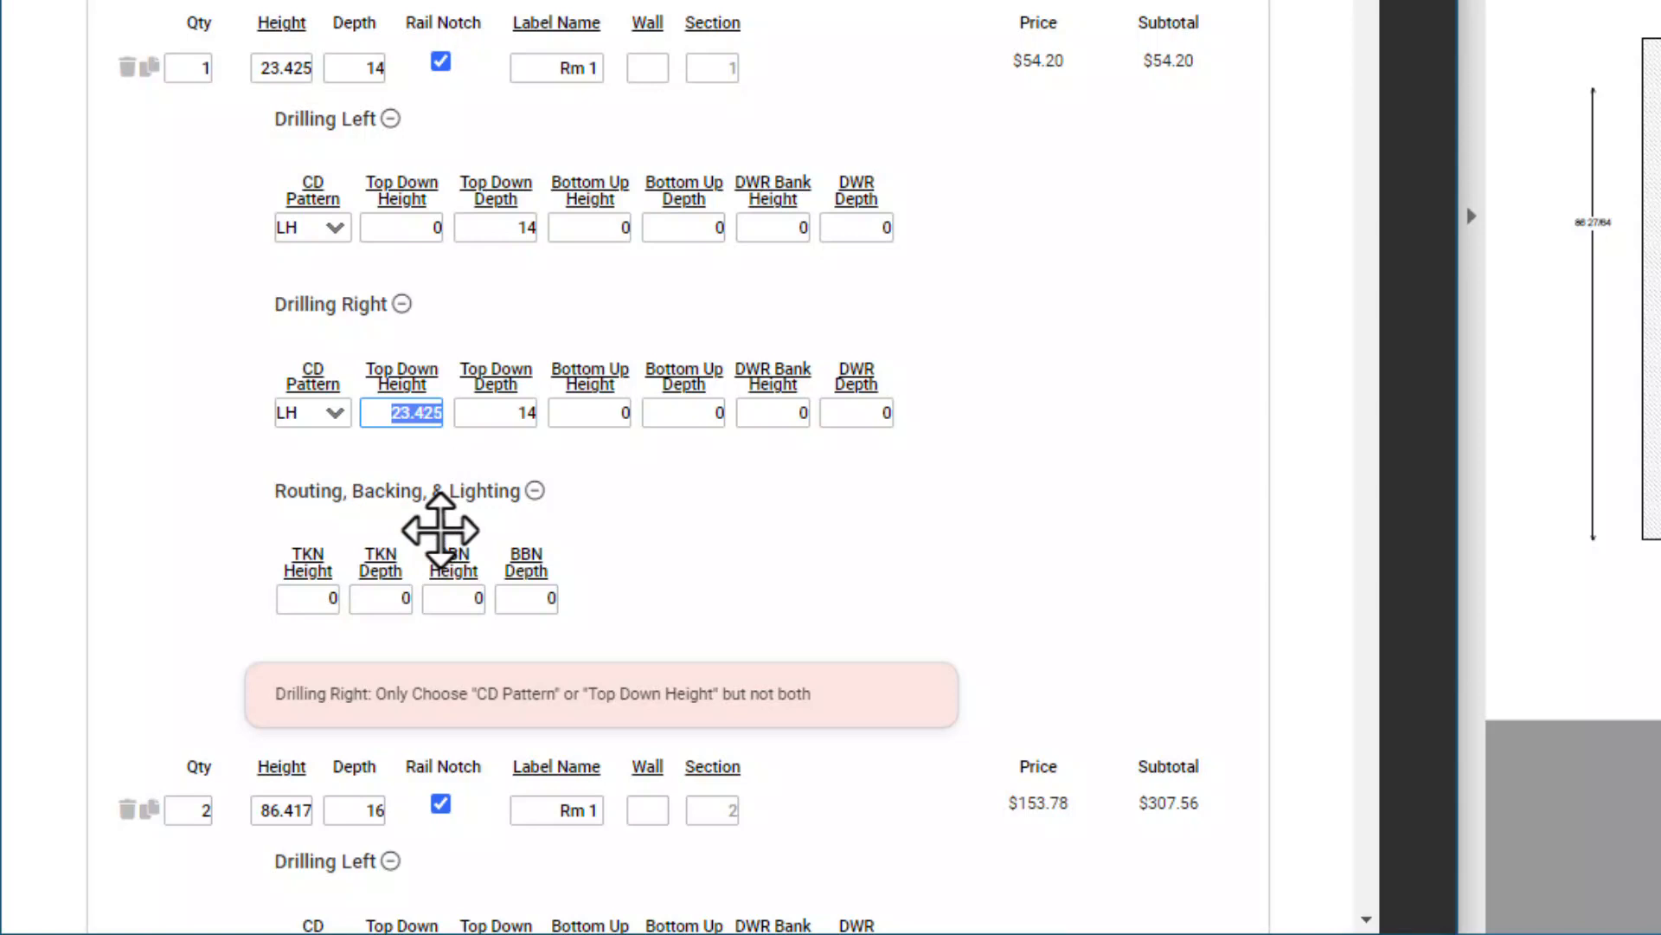
{"action": "type", "text": "0"}
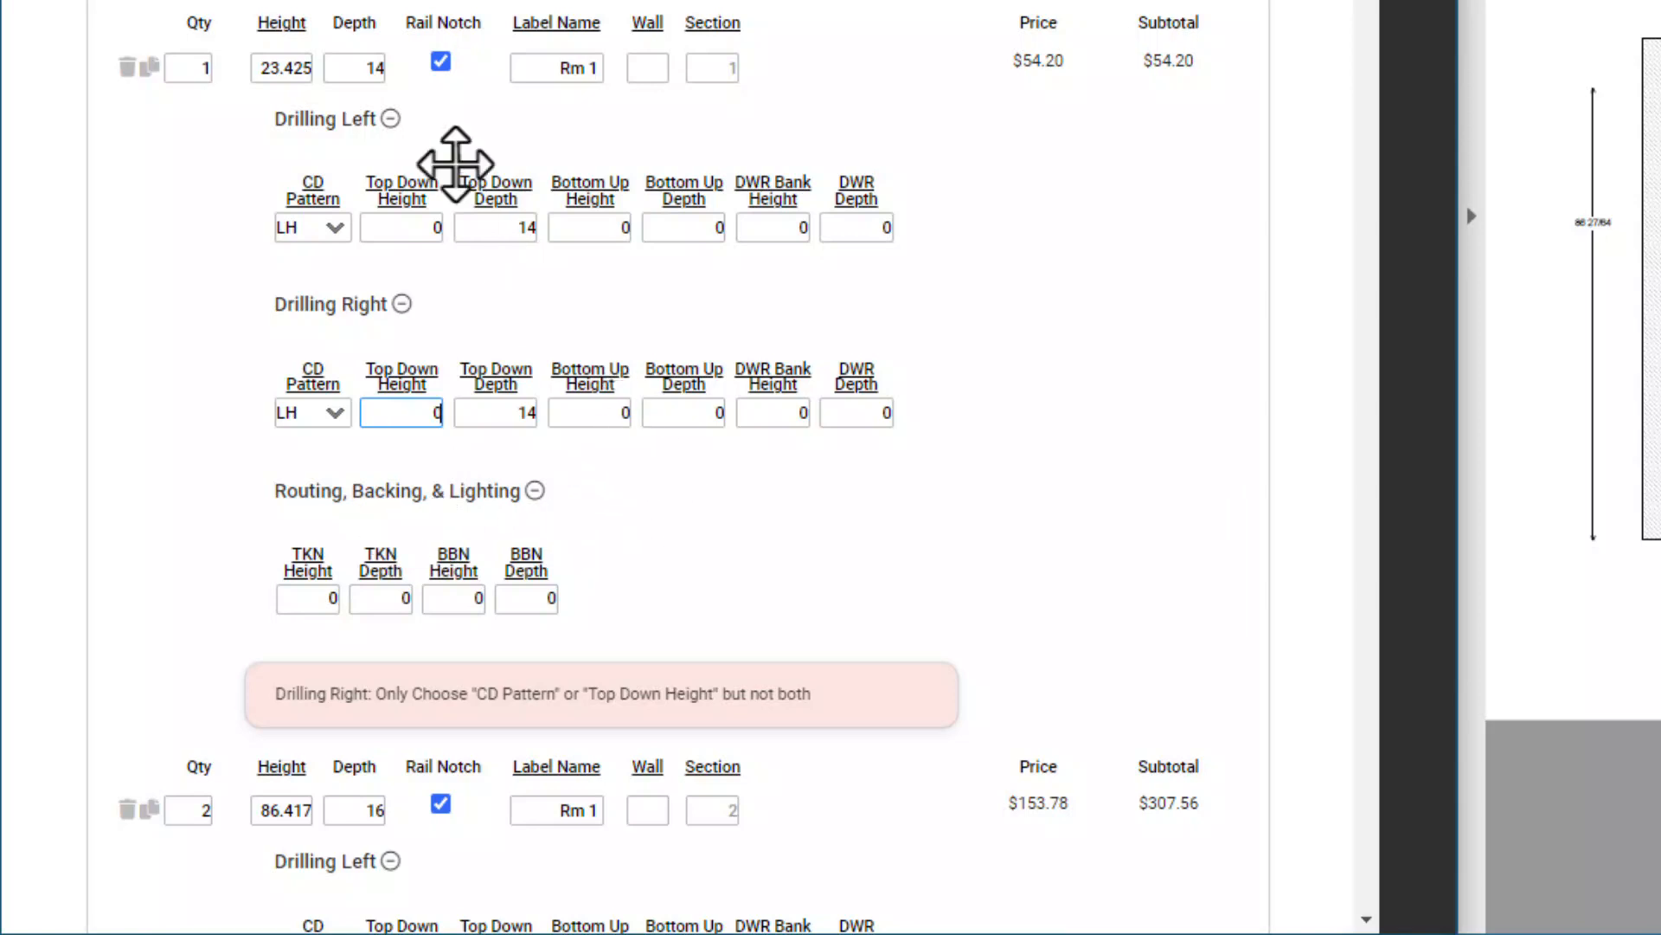
Collapse the Drilling Left, Drilling Right and Routing, Backing, & Lighting sections of the 23.425-high gable.
{"action": "left_click", "coordinate": [391, 119]}
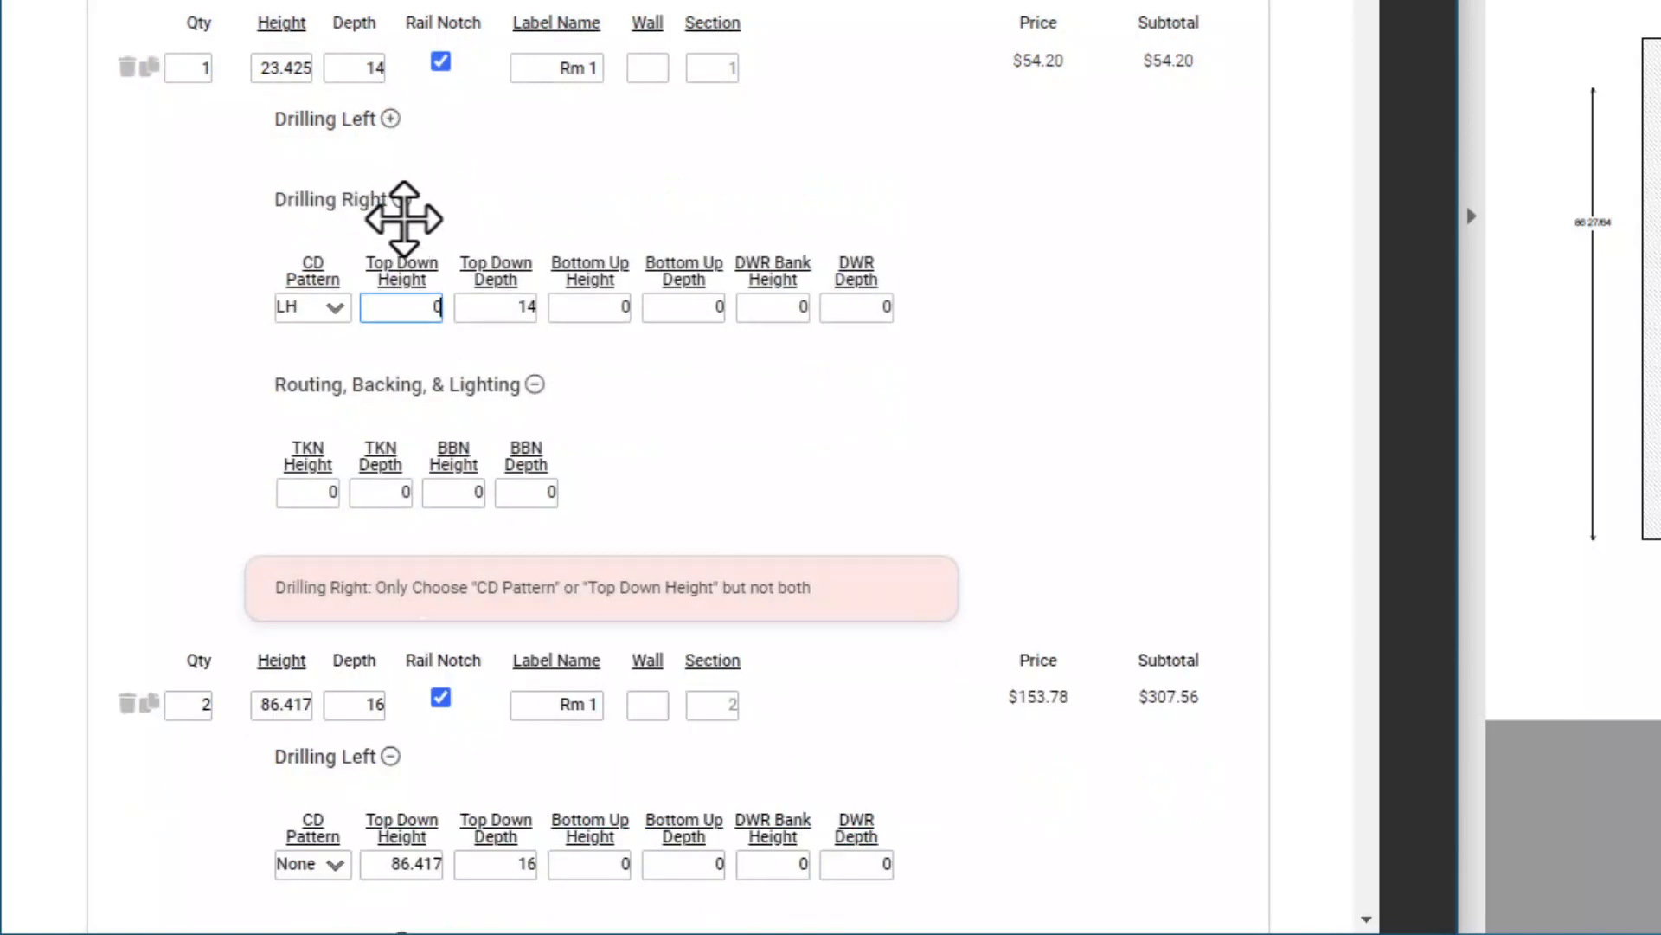
{"action": "left_click", "coordinate": [402, 200]}
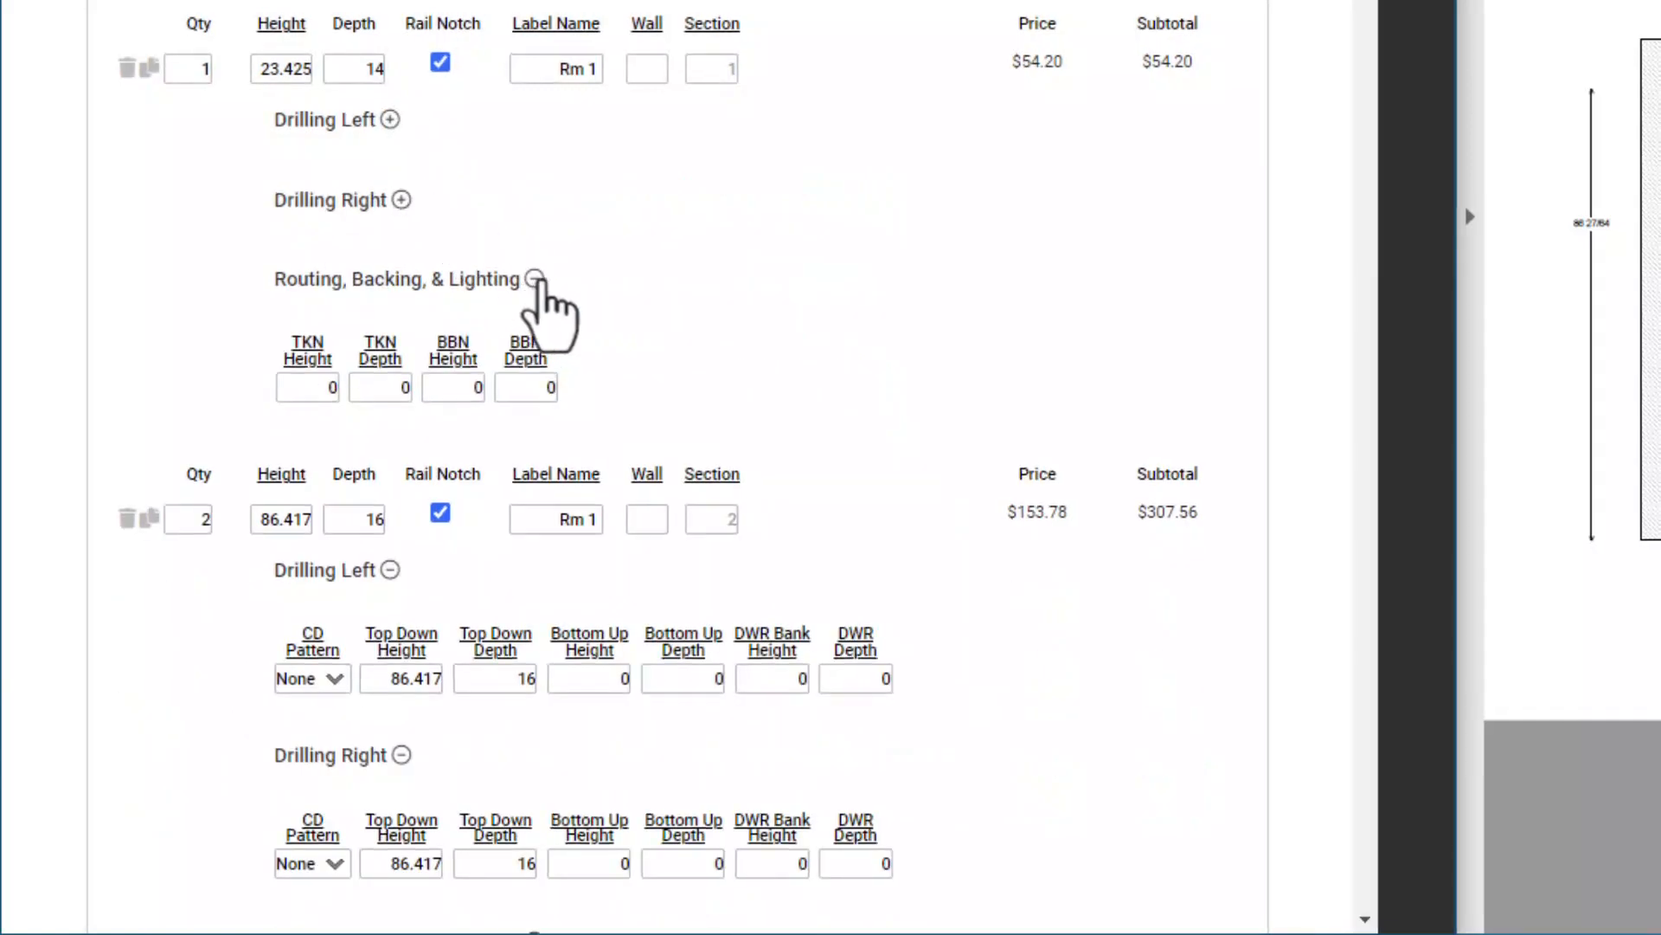
{"action": "left_click", "coordinate": [535, 278]}
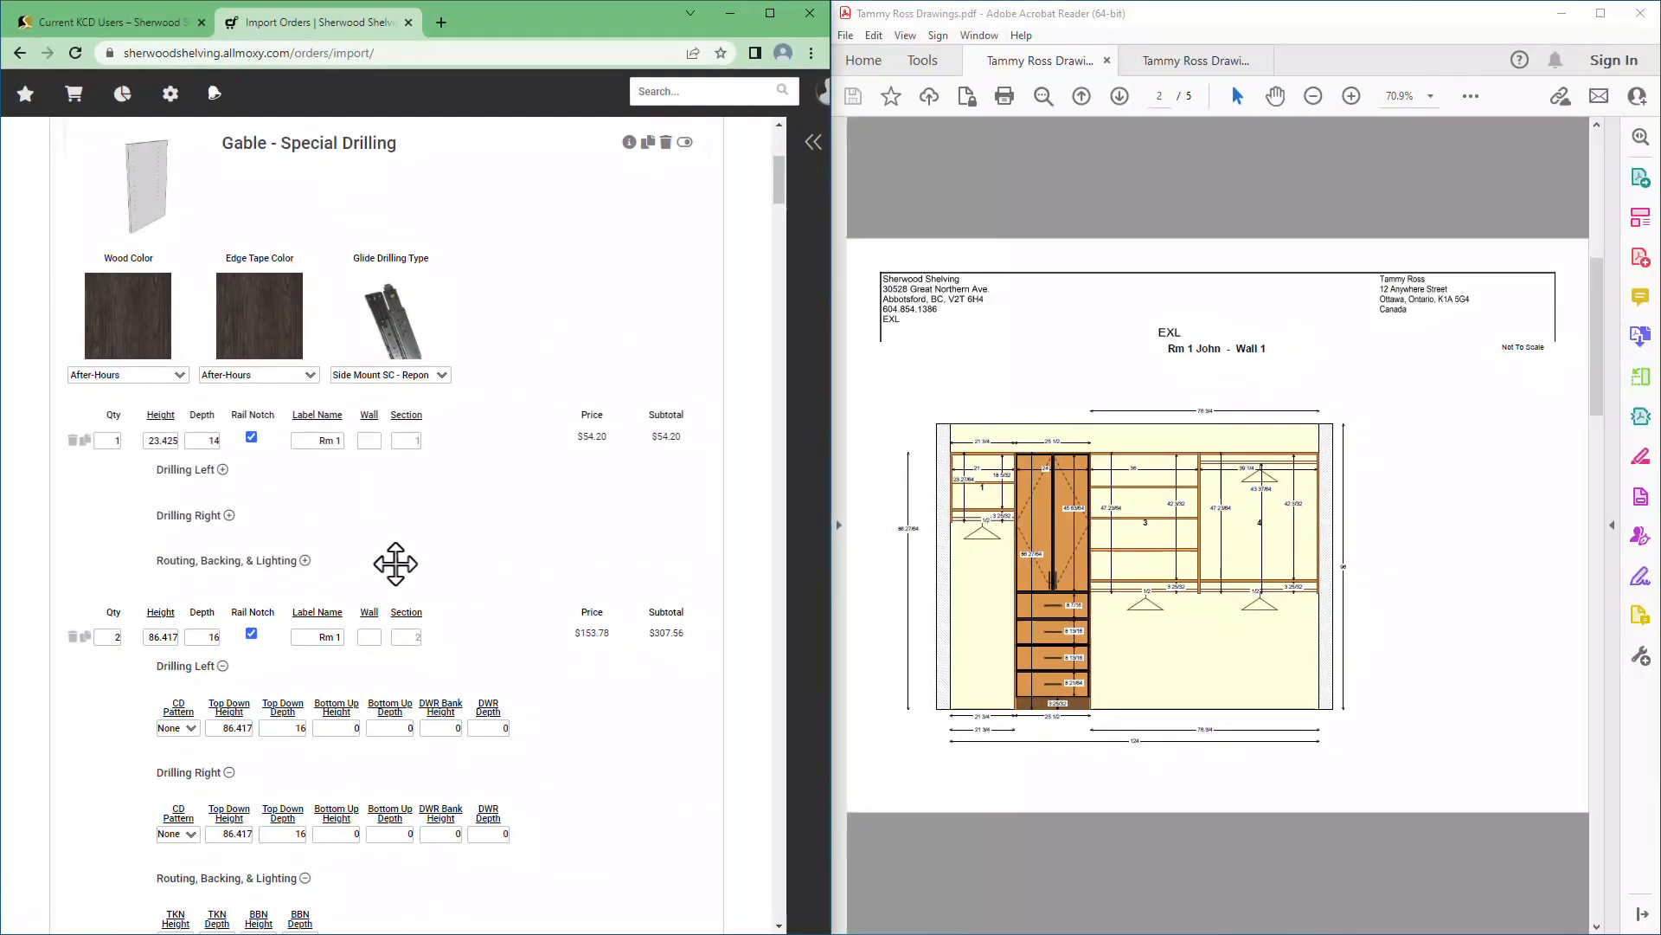
Duplicate the 86.417-high gable line in section 2 and set the quantity of both lines to 1.
{"action": "scroll", "coordinate": [395, 564], "scroll_direction": "down", "scroll_amount": 4}
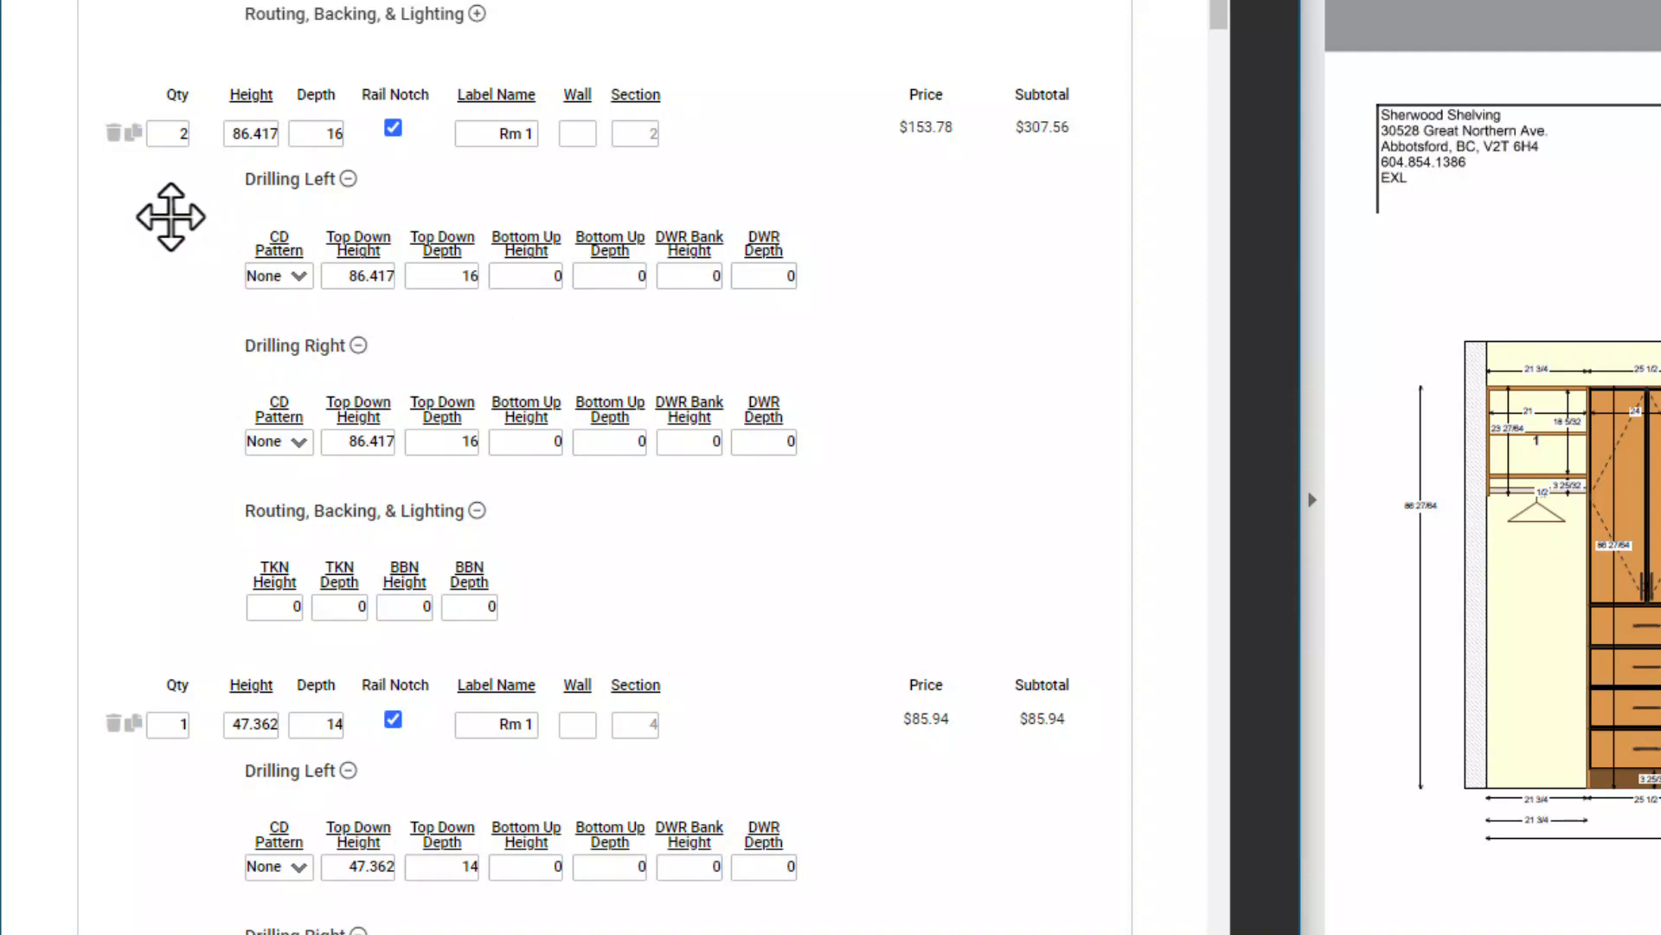
{"action": "left_click", "coordinate": [129, 130]}
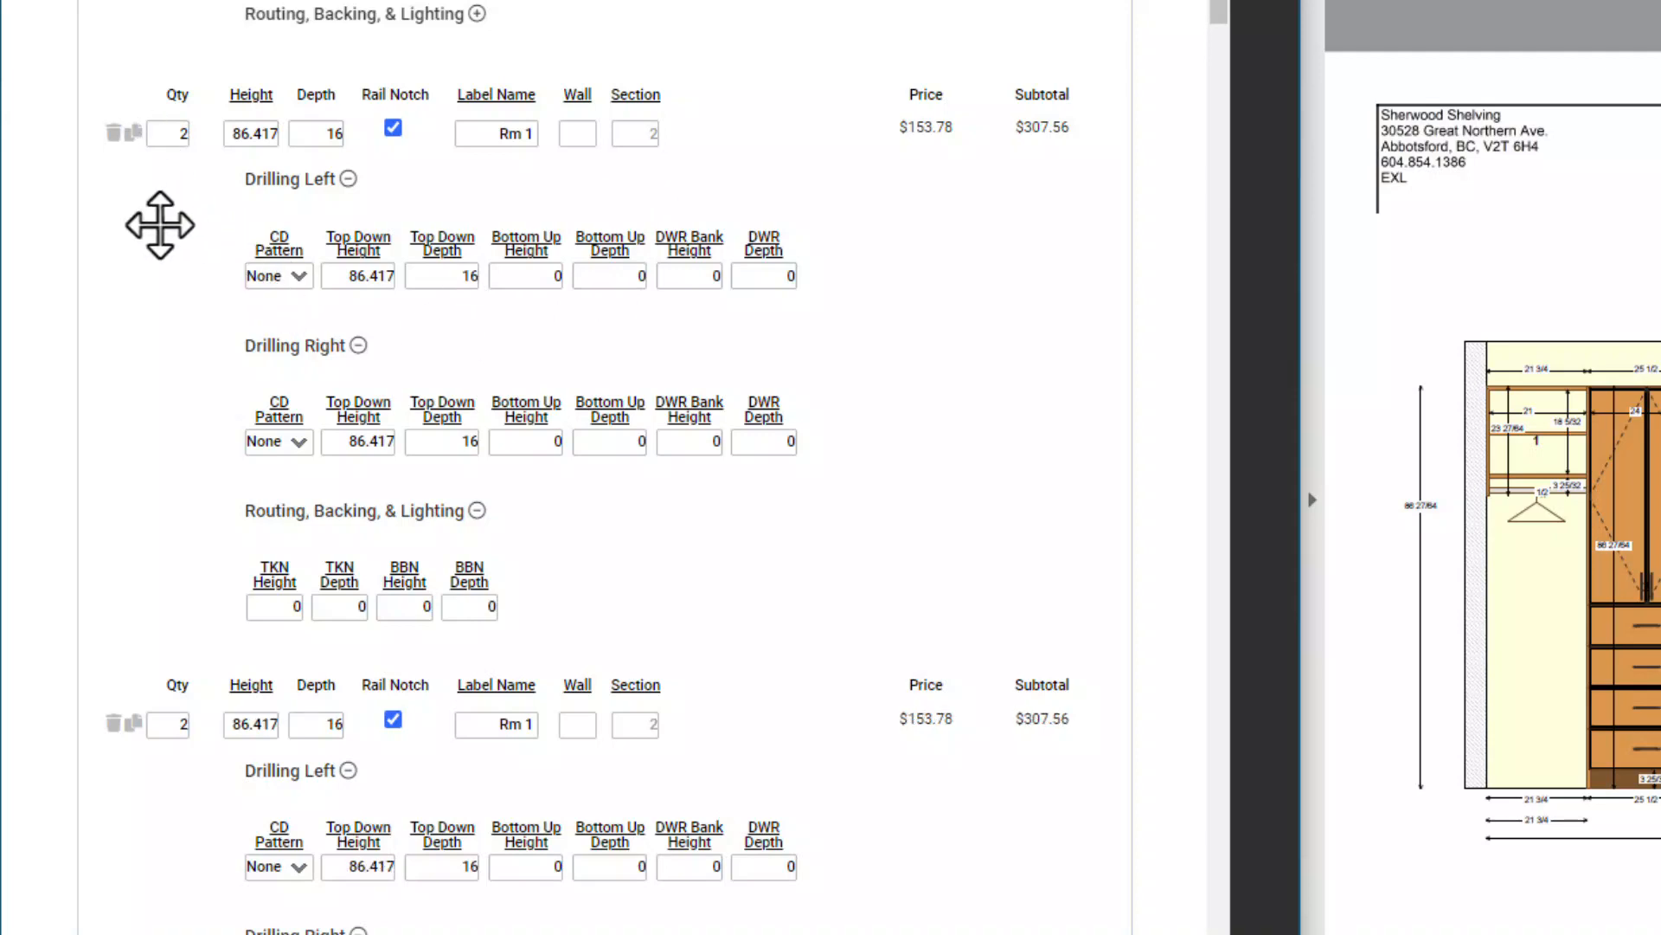
{"action": "double_click", "coordinate": [177, 137]}
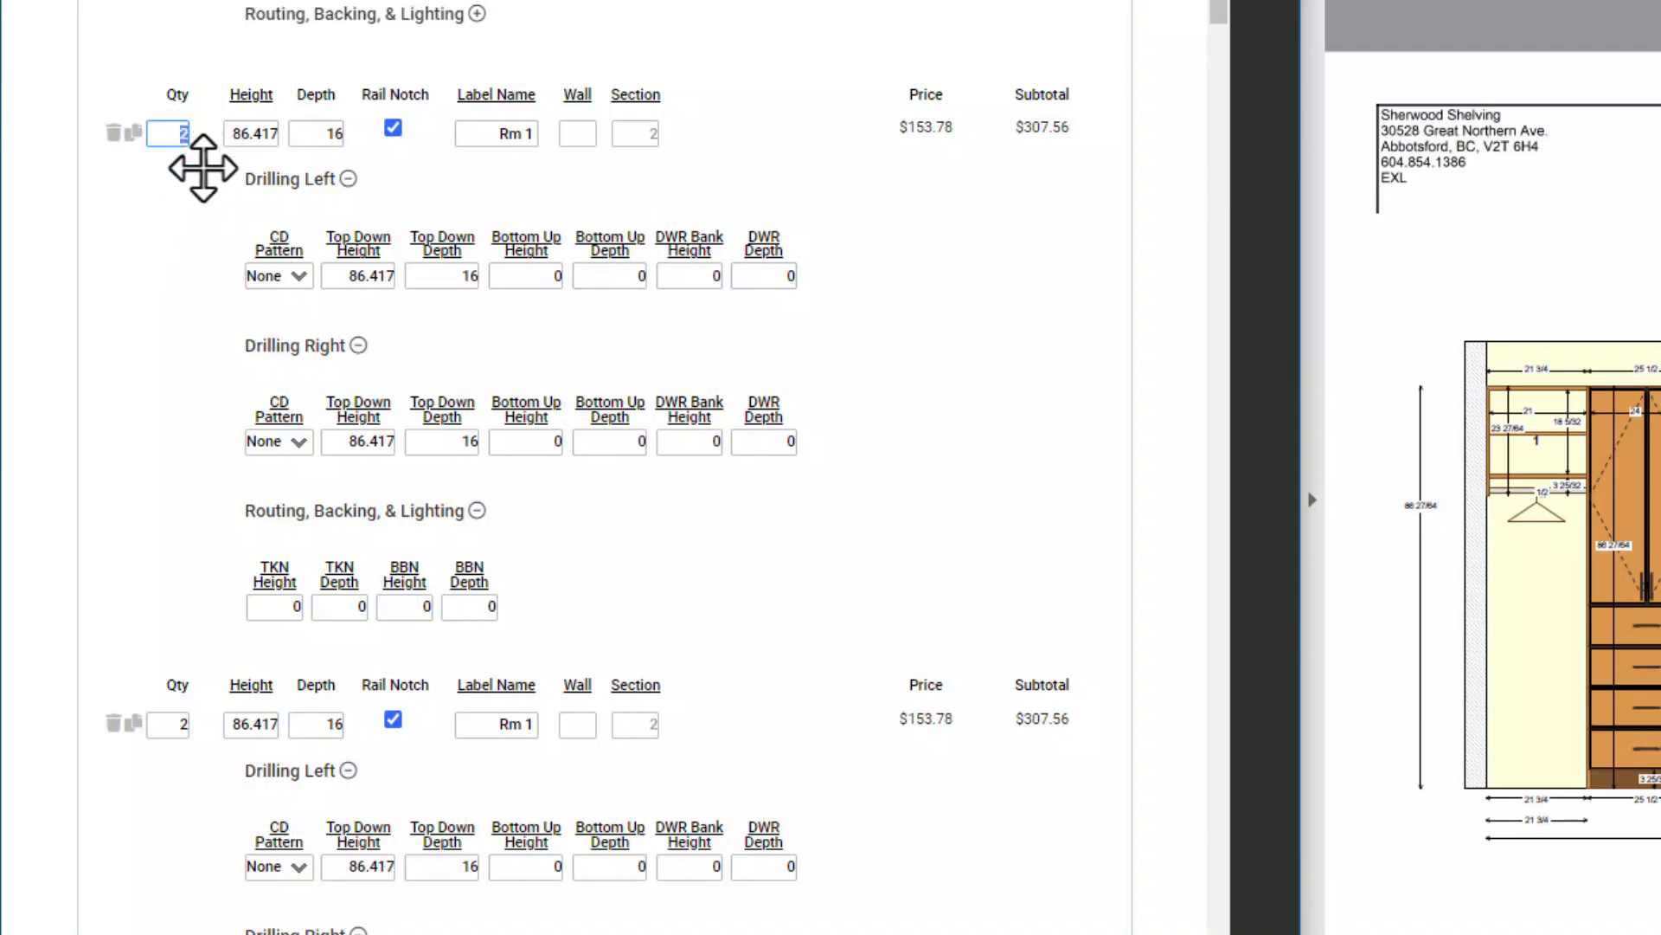
{"action": "type", "text": "1"}
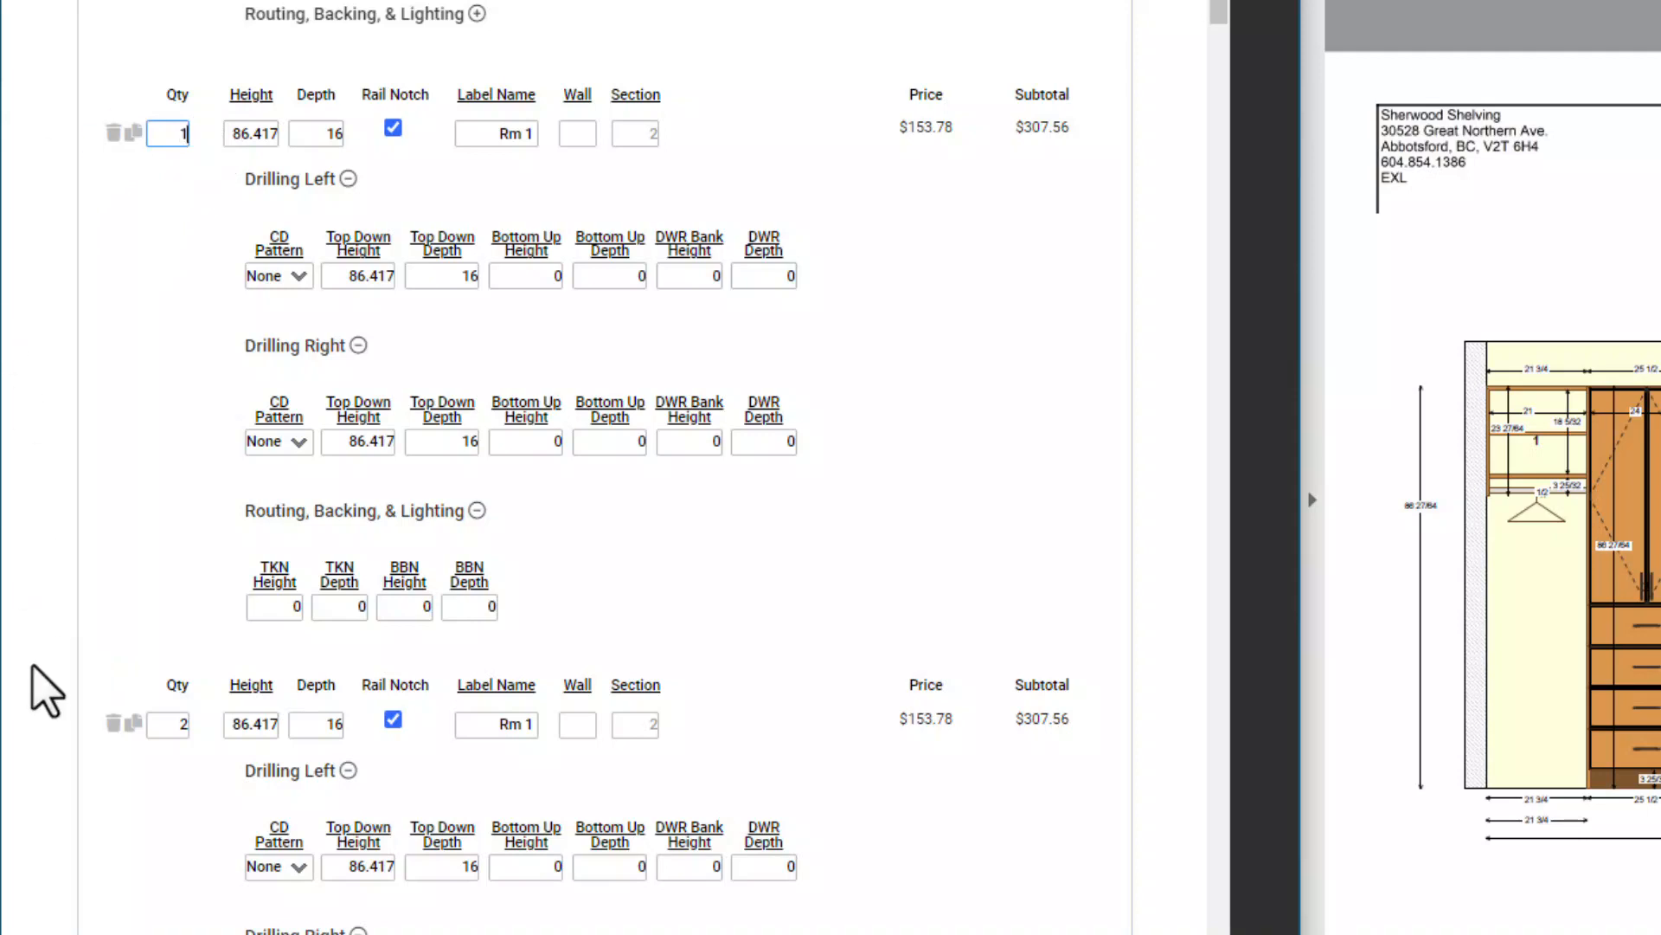
{"action": "double_click", "coordinate": [173, 725]}
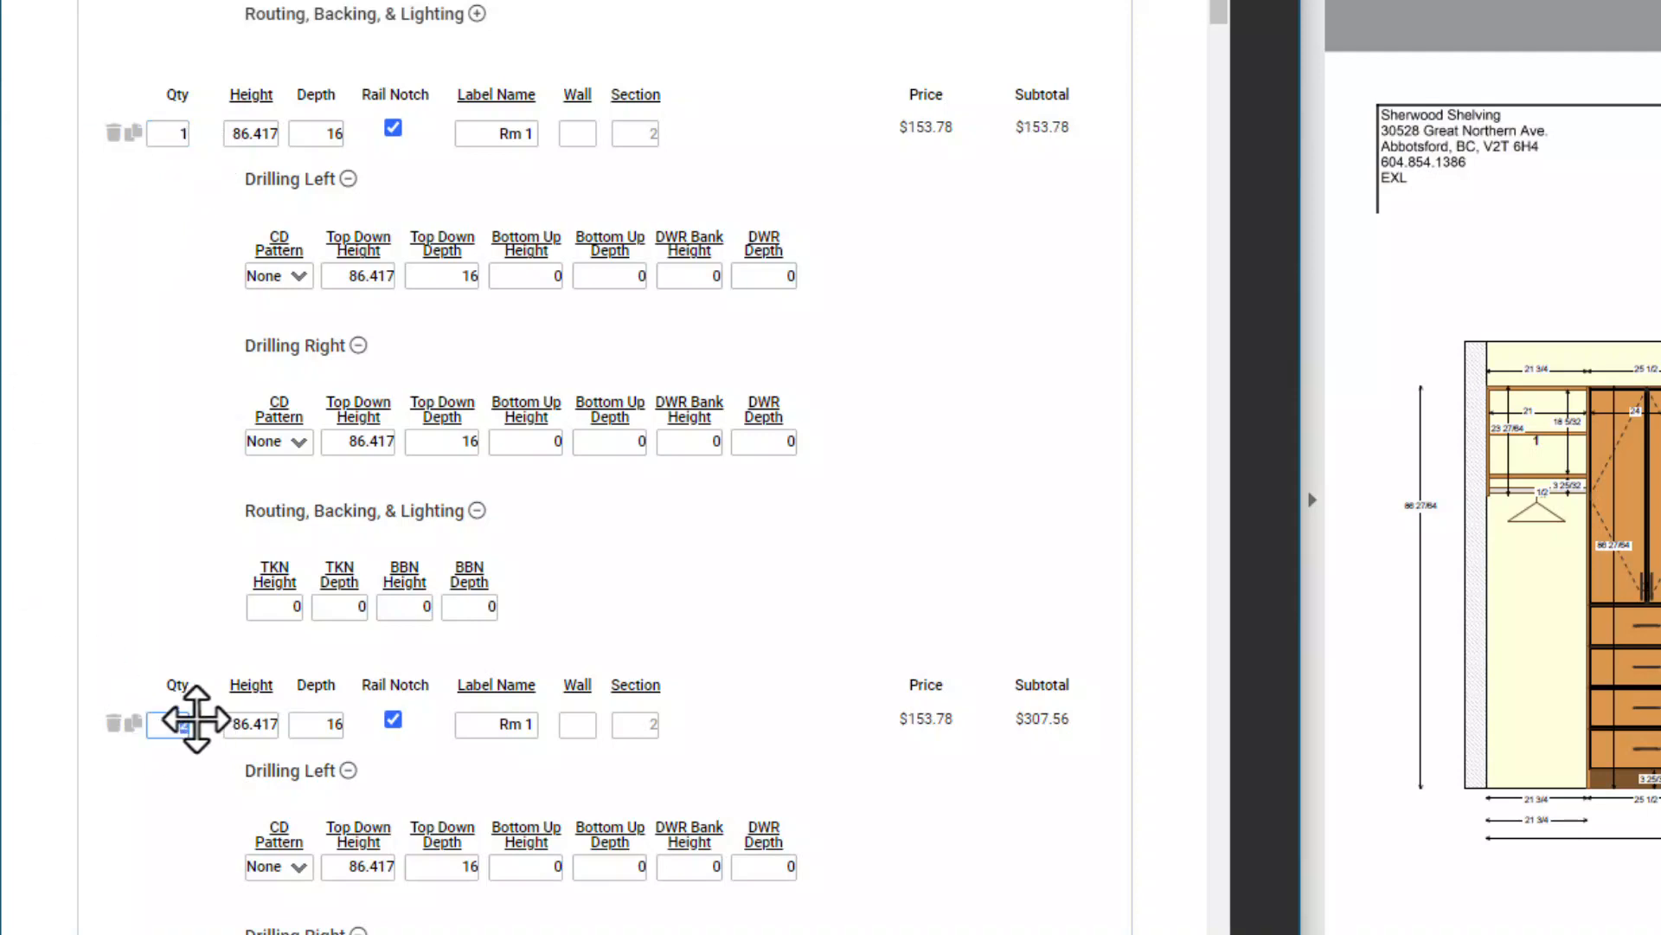
{"action": "type", "text": "1"}
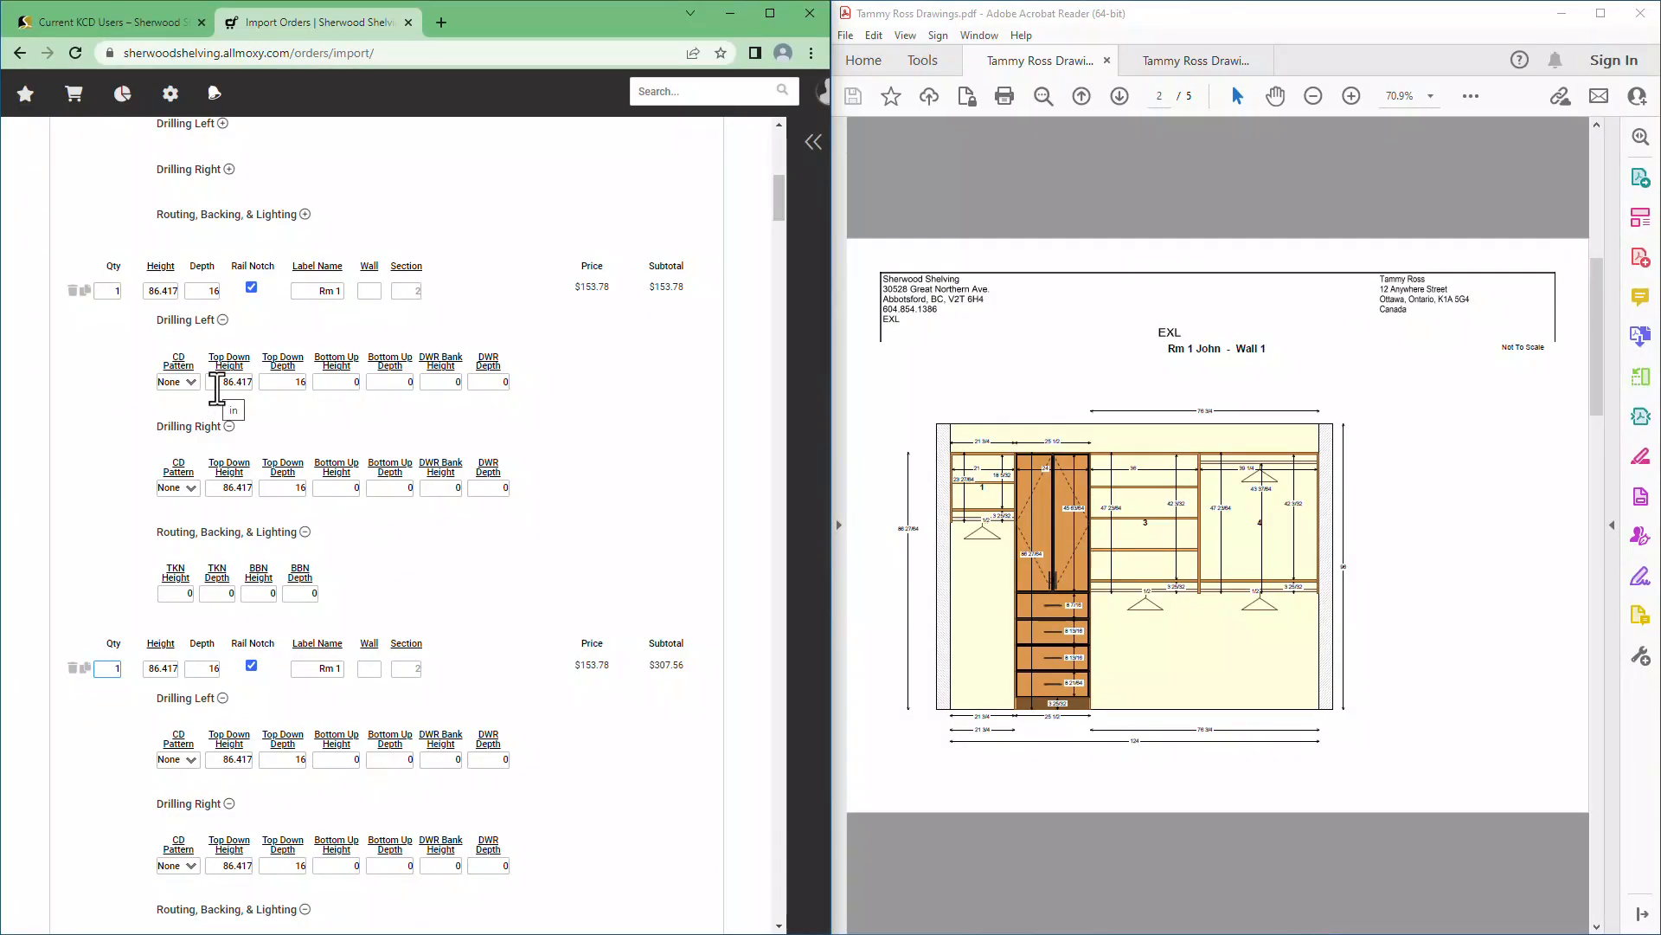
Set the first 86.417-high gable's Drilling Left to CD Pattern LH, Top Down Height 0 and Top Down Depth 14.
{"action": "left_click", "coordinate": [189, 381]}
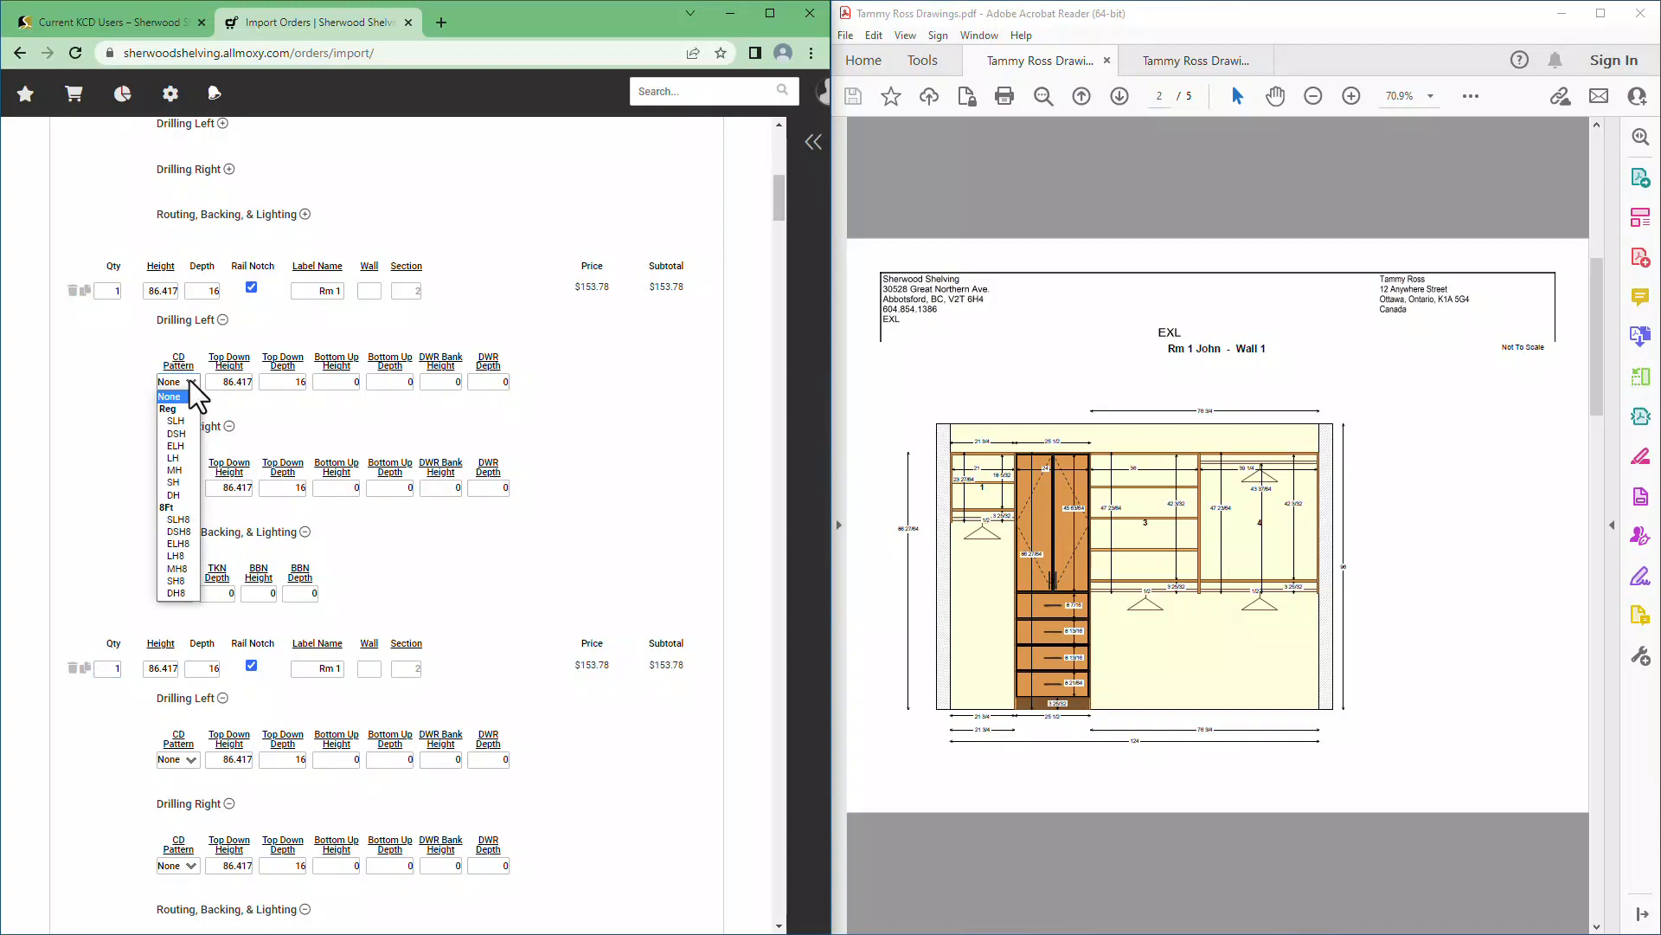
{"action": "left_click", "coordinate": [177, 459]}
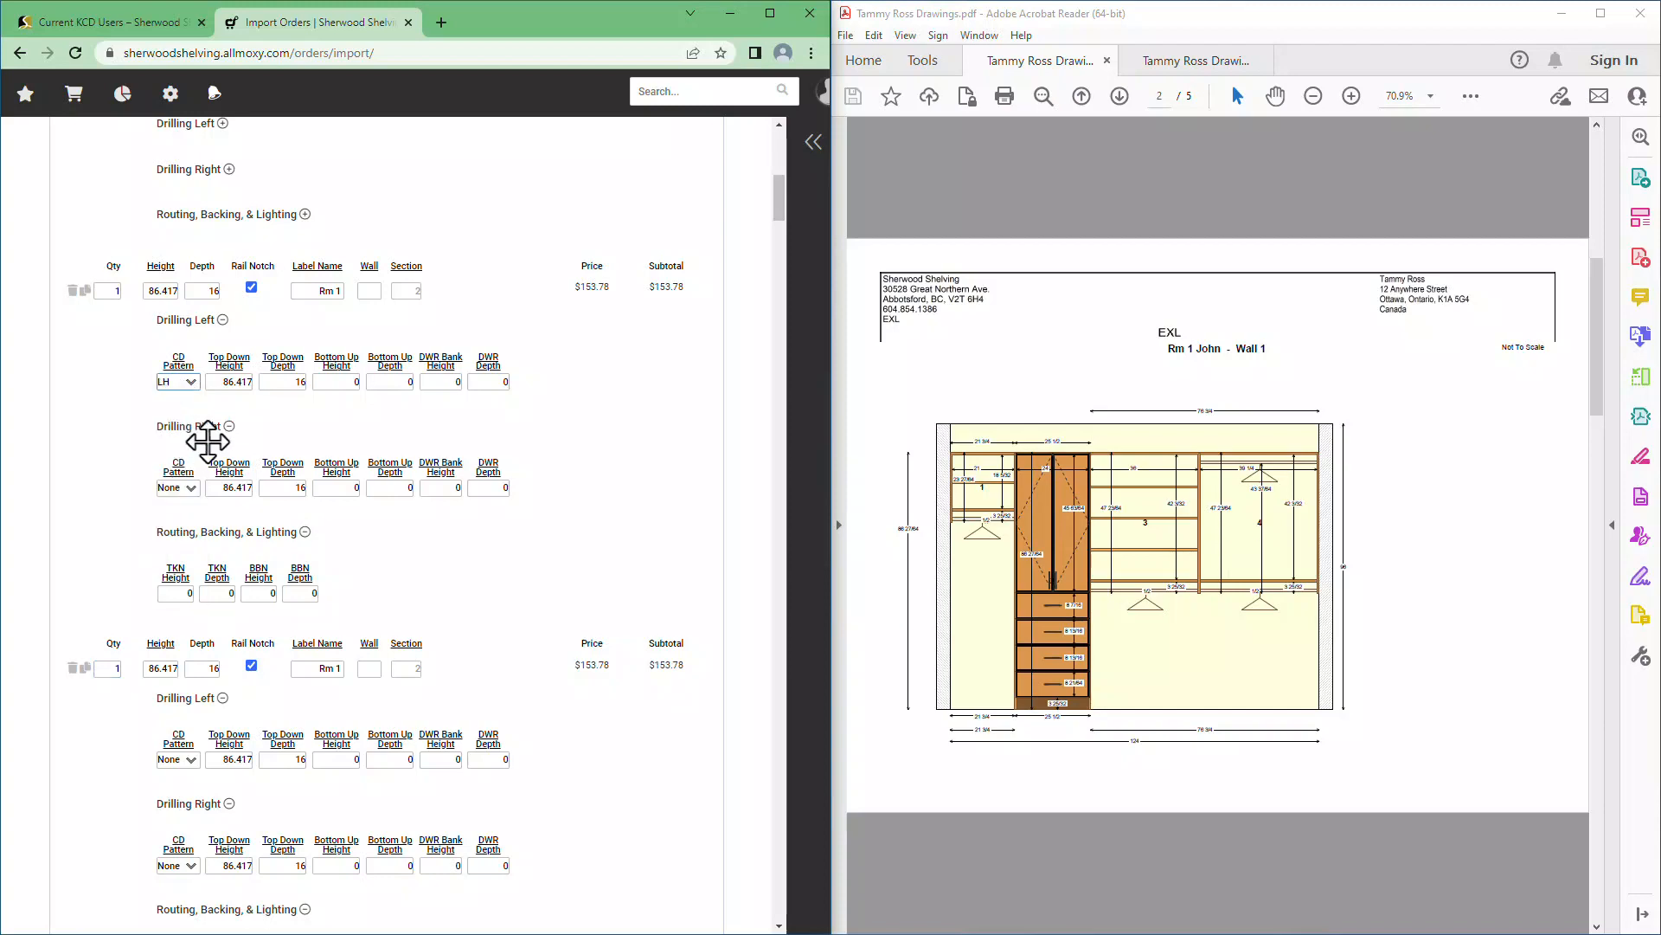
{"action": "double_click", "coordinate": [220, 385]}
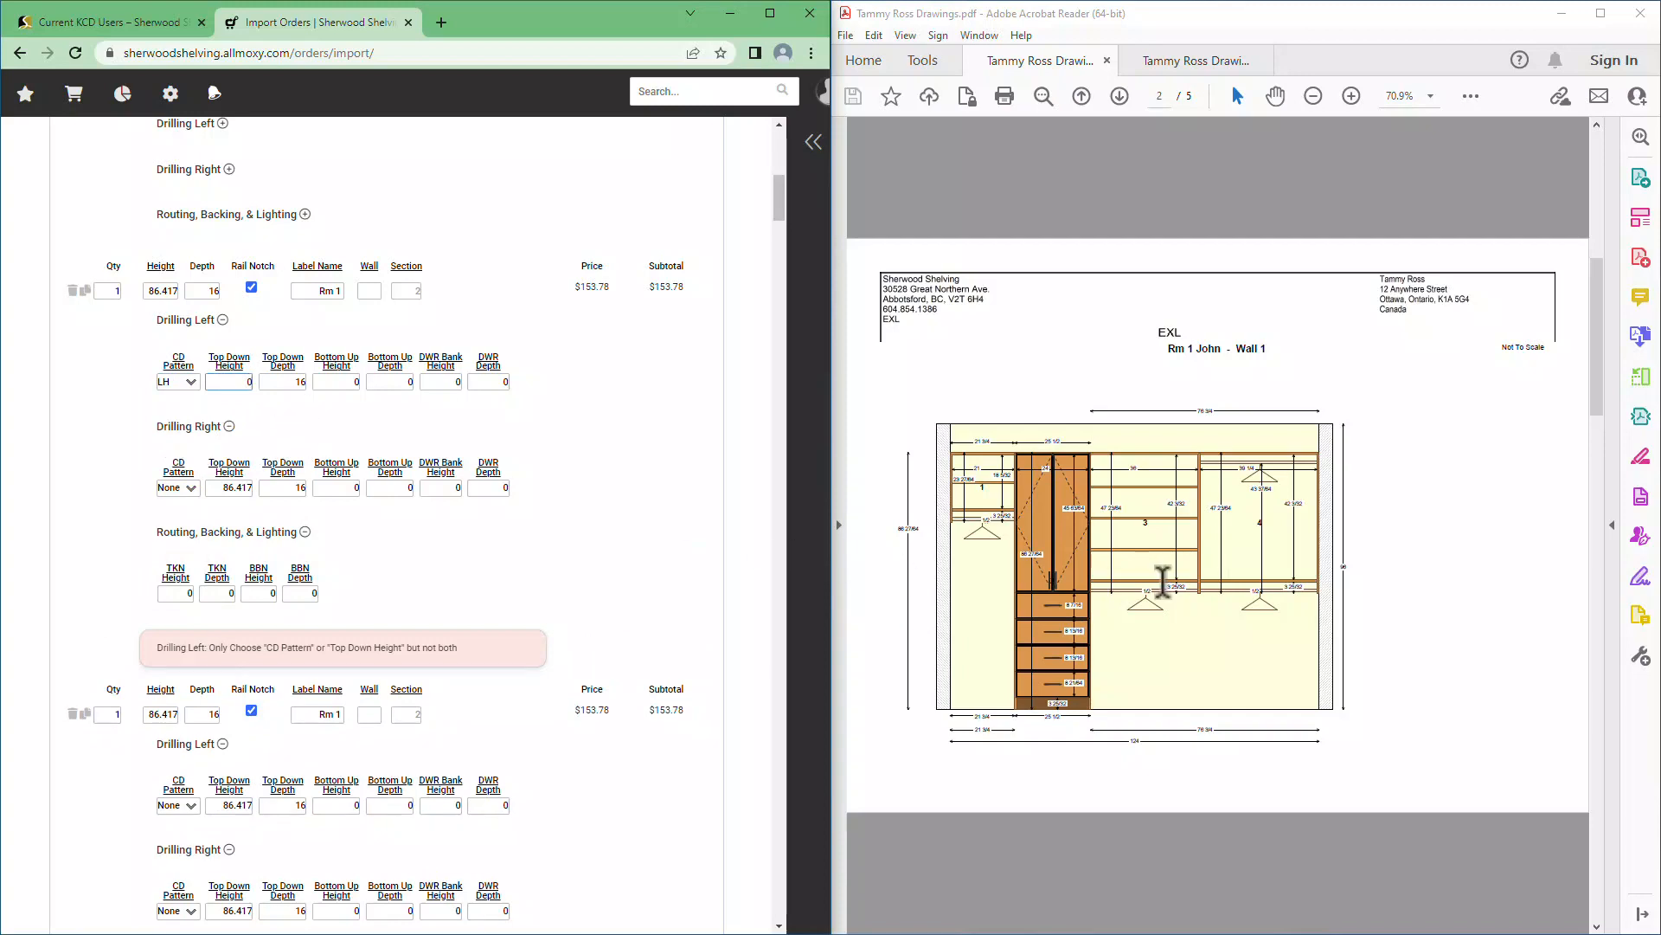
{"action": "scroll", "coordinate": [1180, 585], "scroll_direction": "up", "scroll_amount": 2}
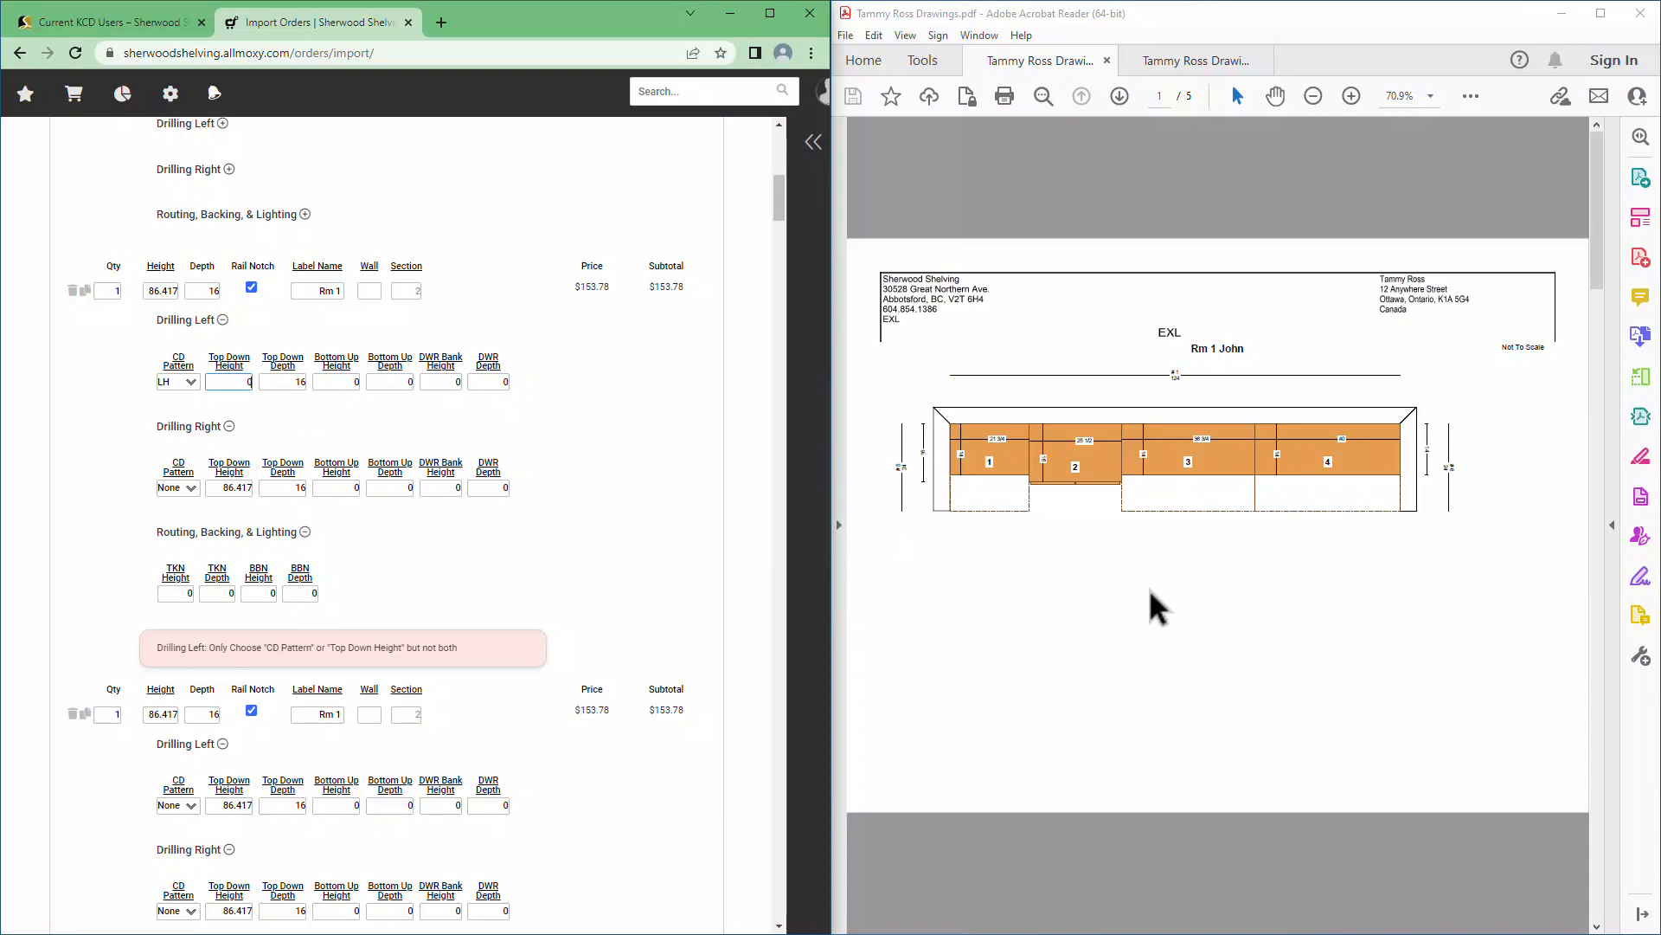
{"action": "scroll", "coordinate": [1149, 588], "scroll_direction": "down", "scroll_amount": 1}
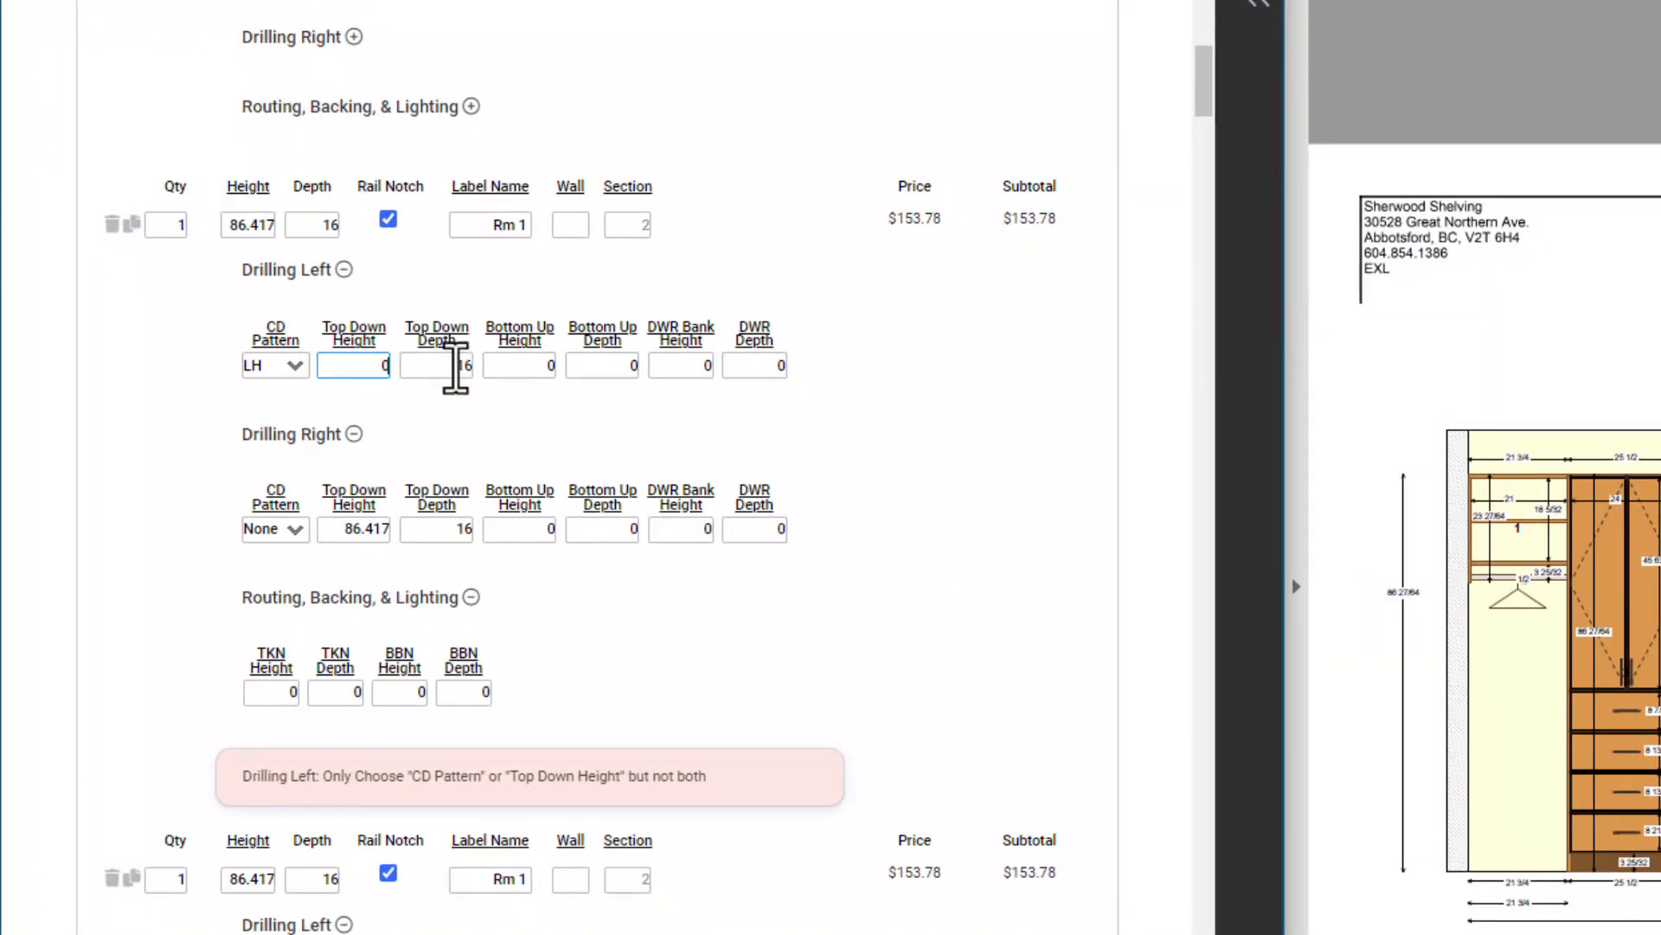
{"action": "left_click_drag", "start_coordinate": [456, 364], "coordinate": [474, 365]}
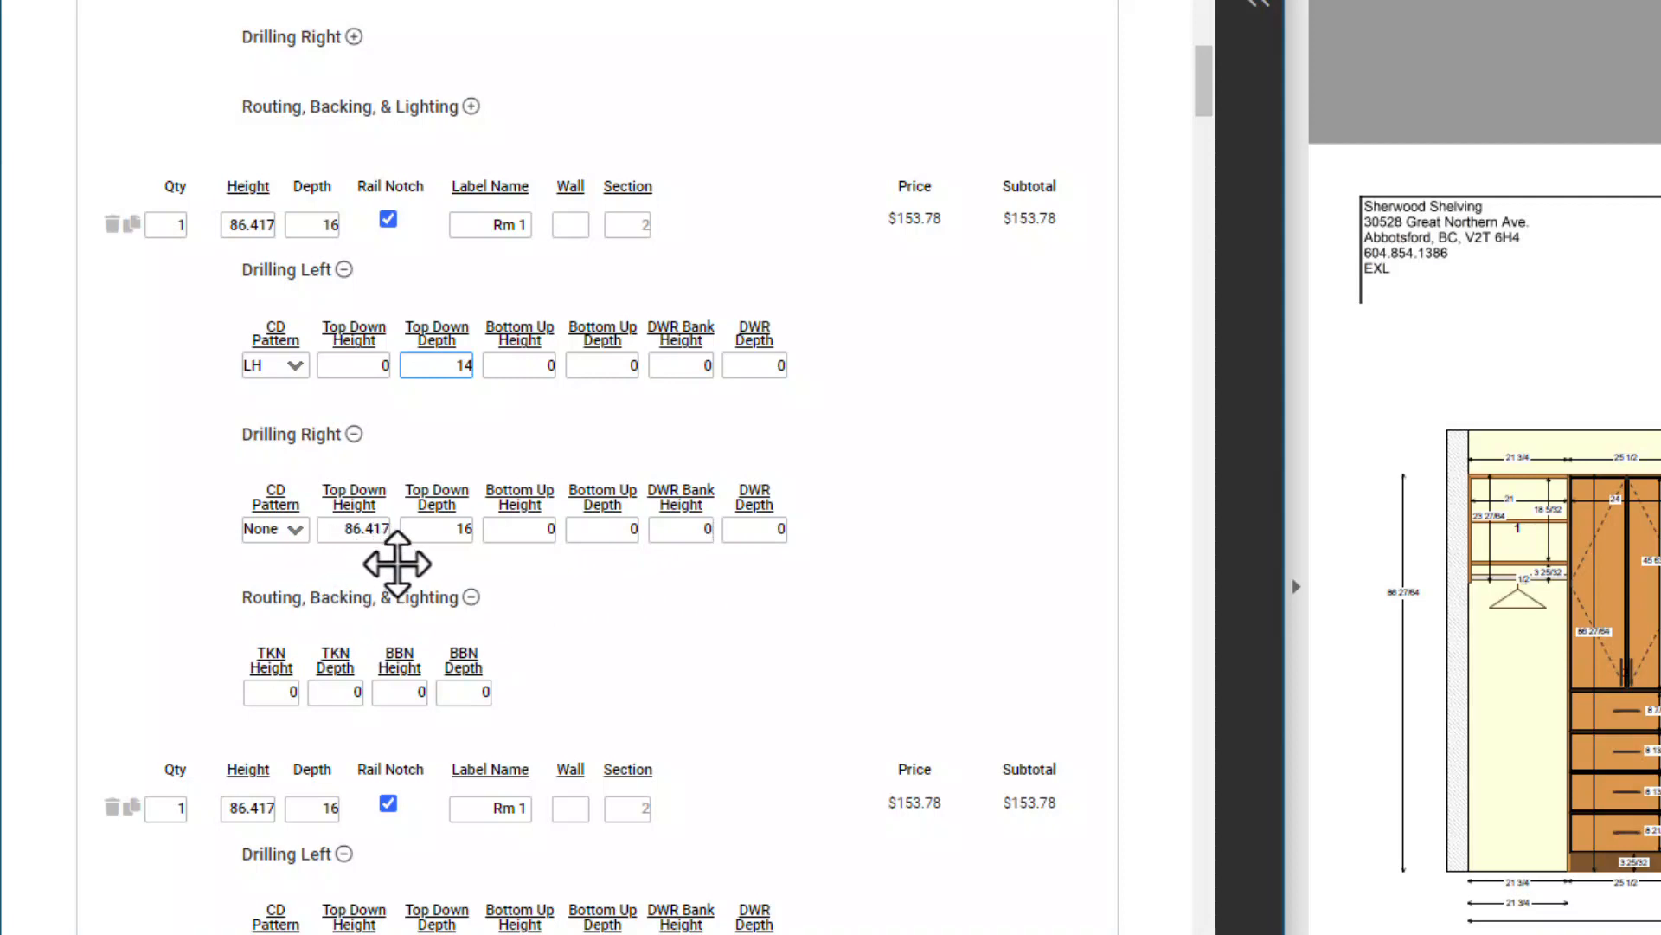
Collapse the drilling and Routing, Backing, & Lighting sections of the first 86.417-high gable.
{"action": "left_click", "coordinate": [471, 597]}
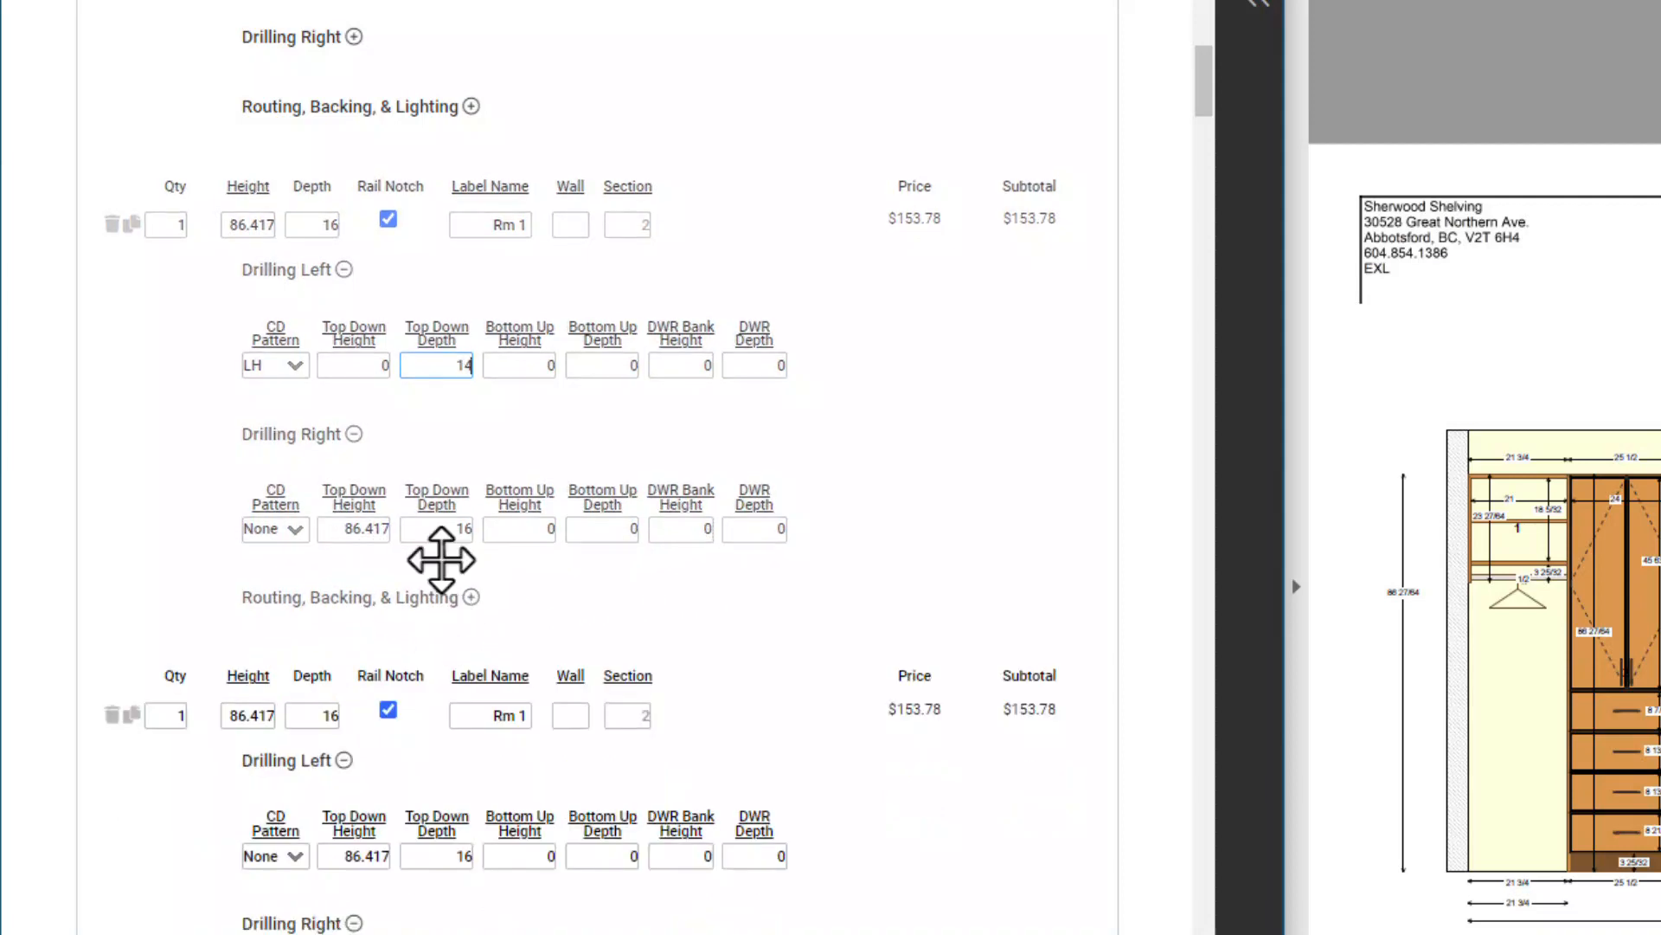
{"action": "left_click", "coordinate": [355, 433]}
{"action": "left_click", "coordinate": [344, 269]}
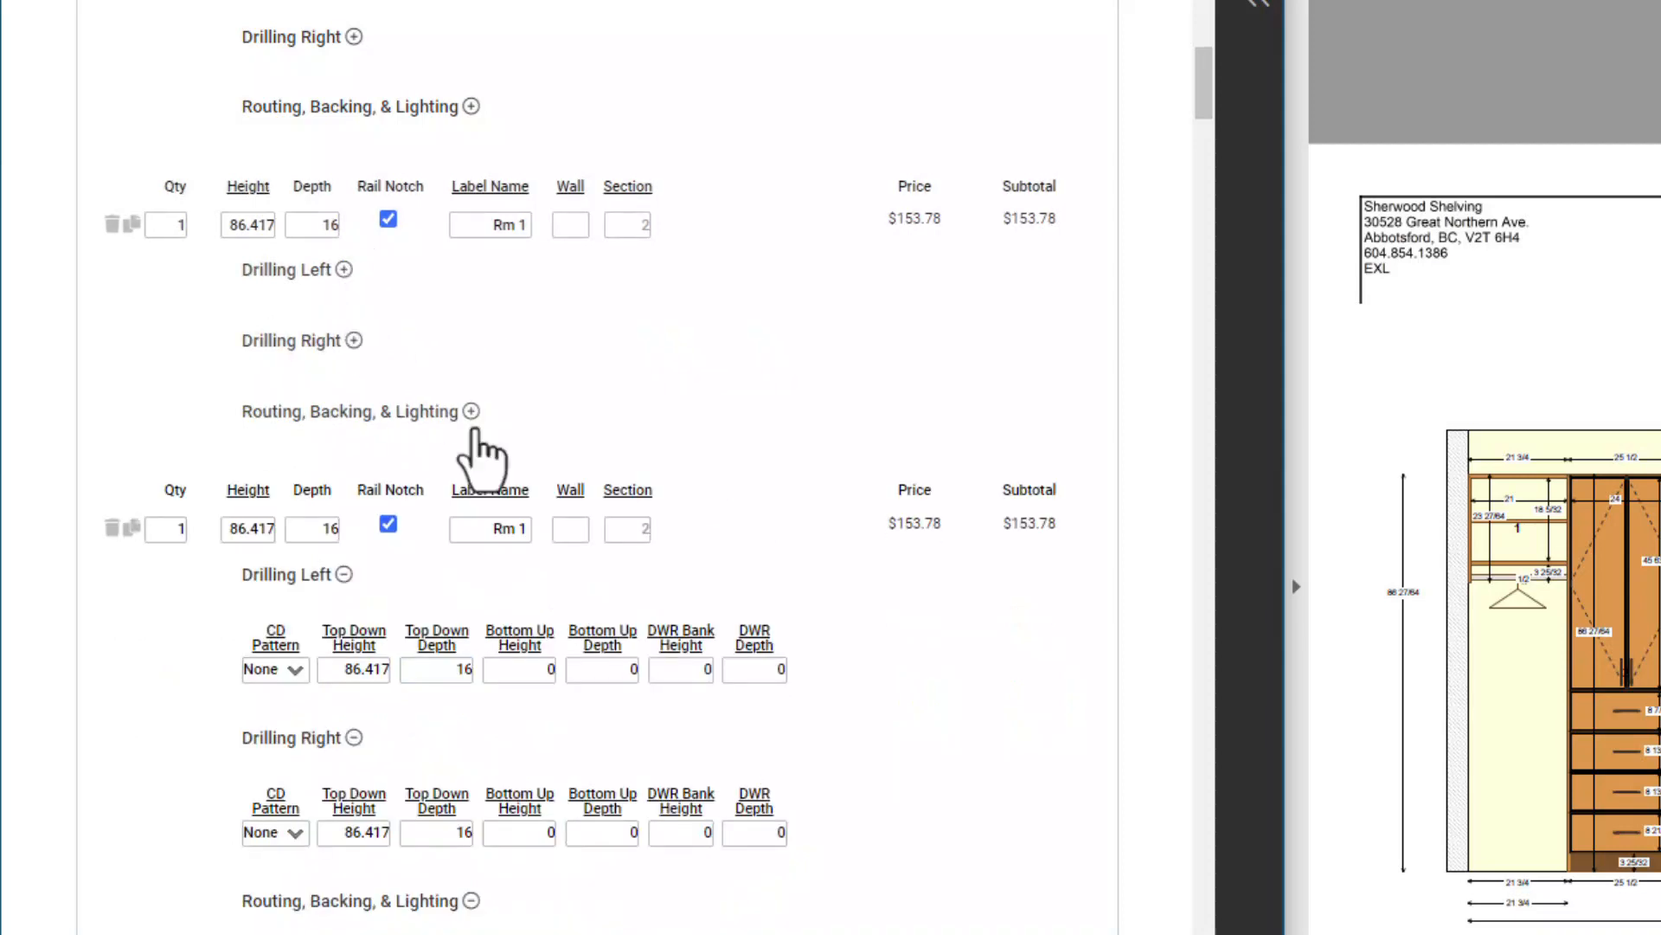
Set the second 86.417-high gable's Drilling Right to CD Pattern SH, Top Down Height 0 and Top Down Depth 14.
{"action": "scroll", "coordinate": [589, 466], "scroll_direction": "down", "scroll_amount": 3}
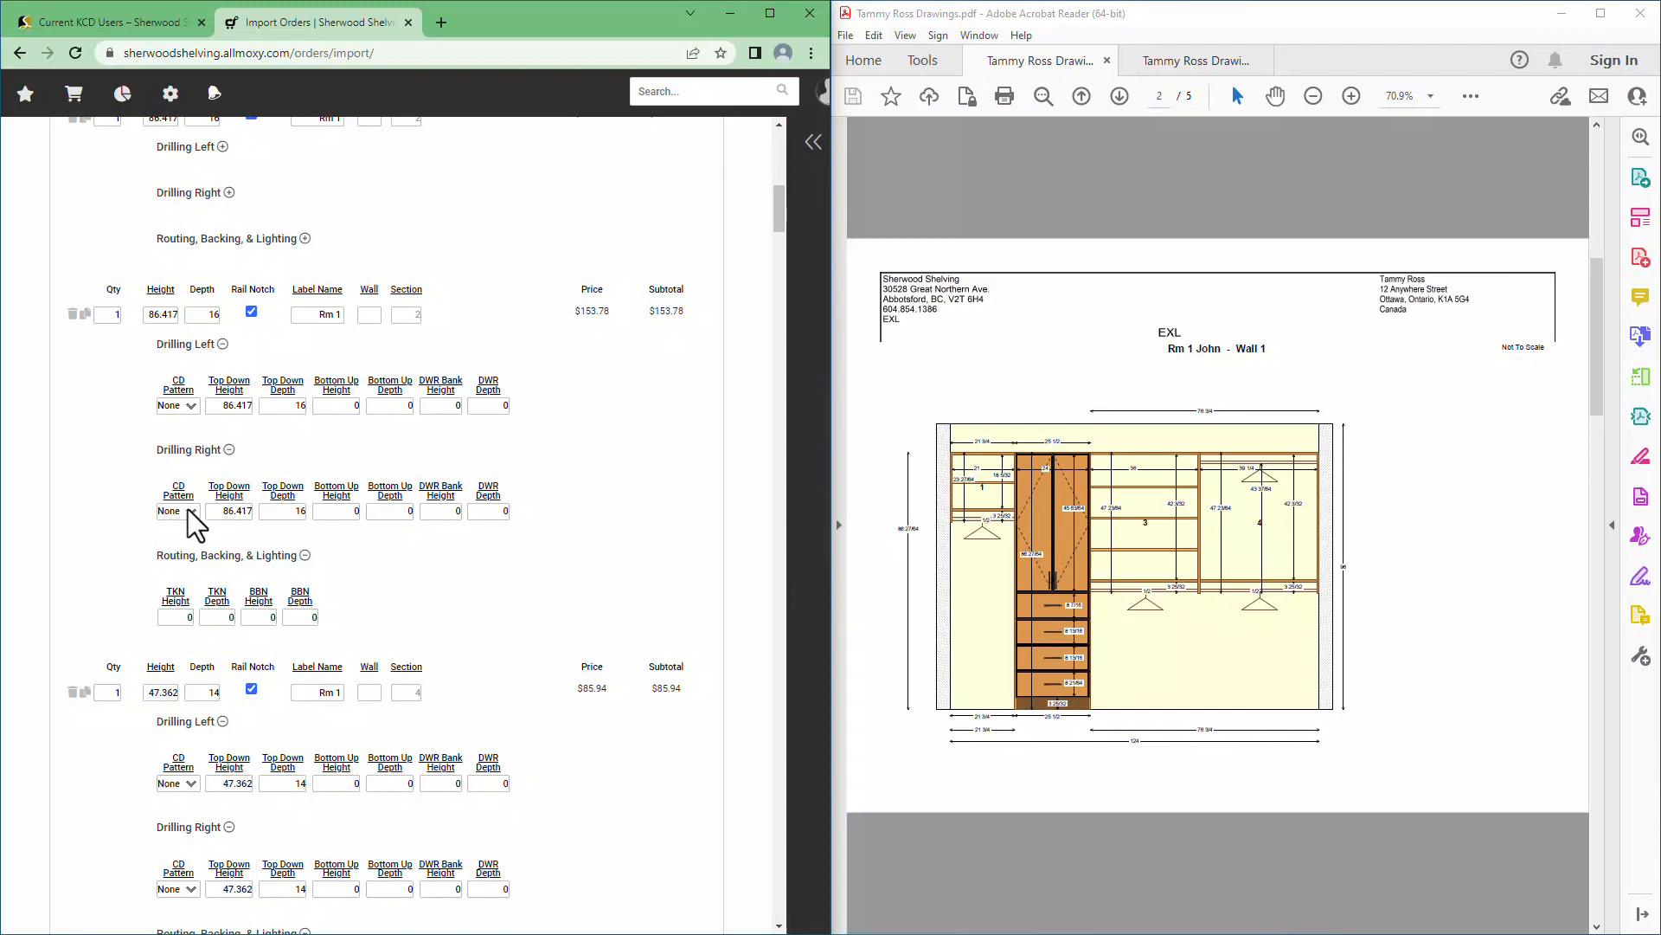
{"action": "left_click", "coordinate": [189, 509]}
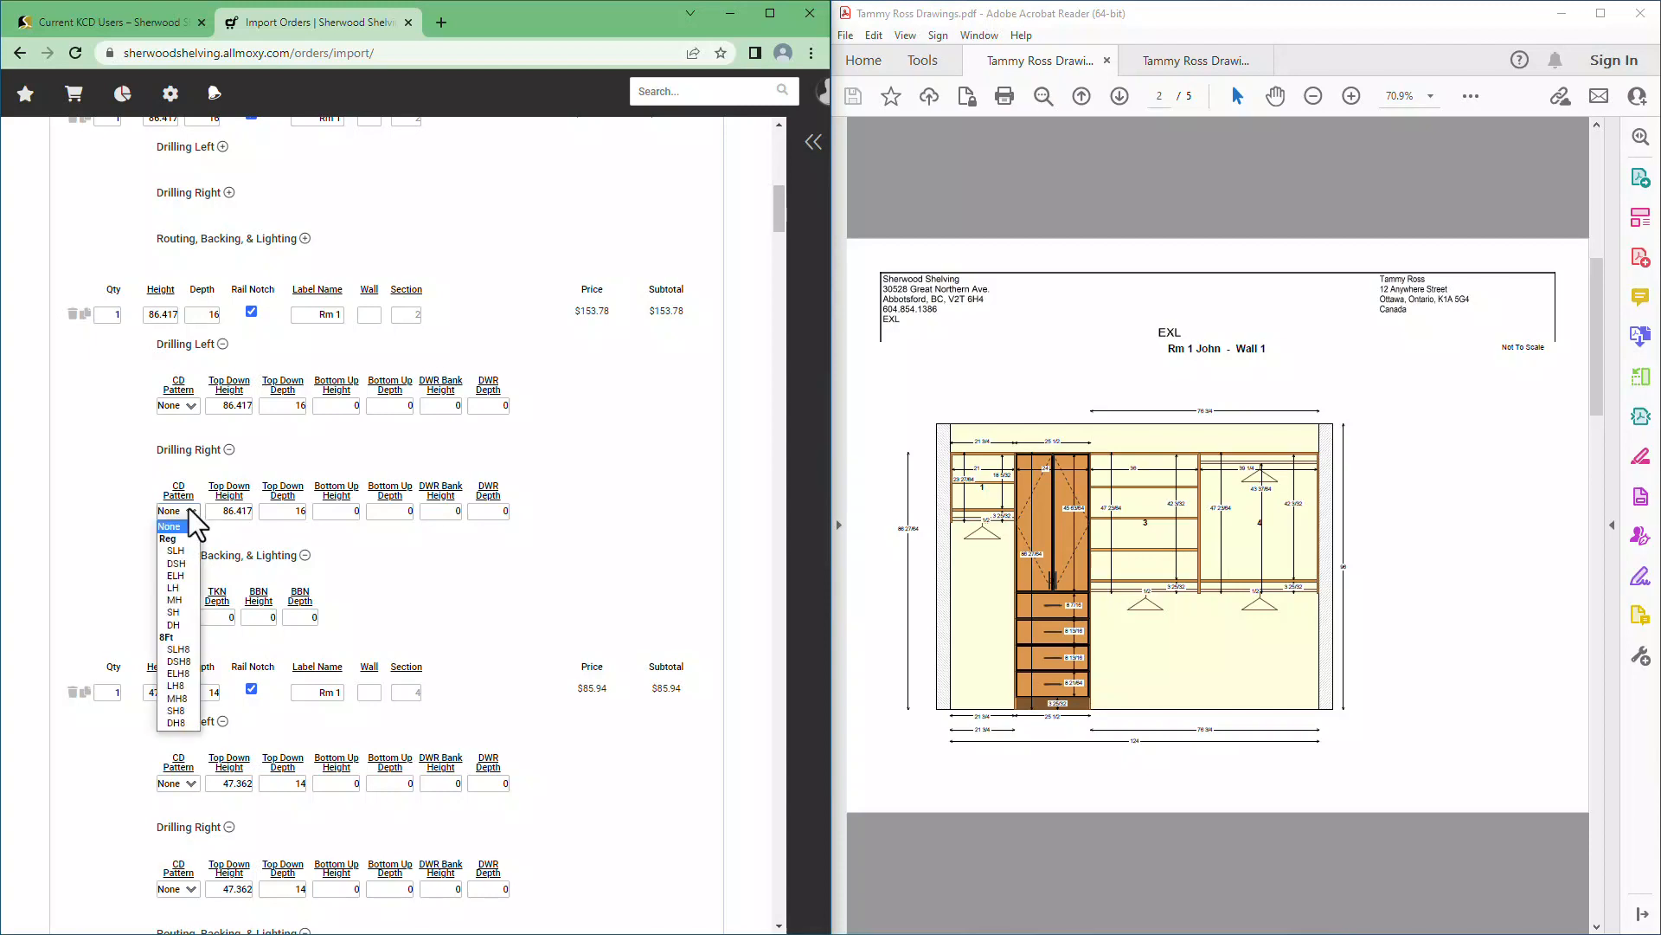
{"action": "left_click", "coordinate": [183, 613]}
{"action": "left_click_drag", "start_coordinate": [223, 510], "coordinate": [277, 508]}
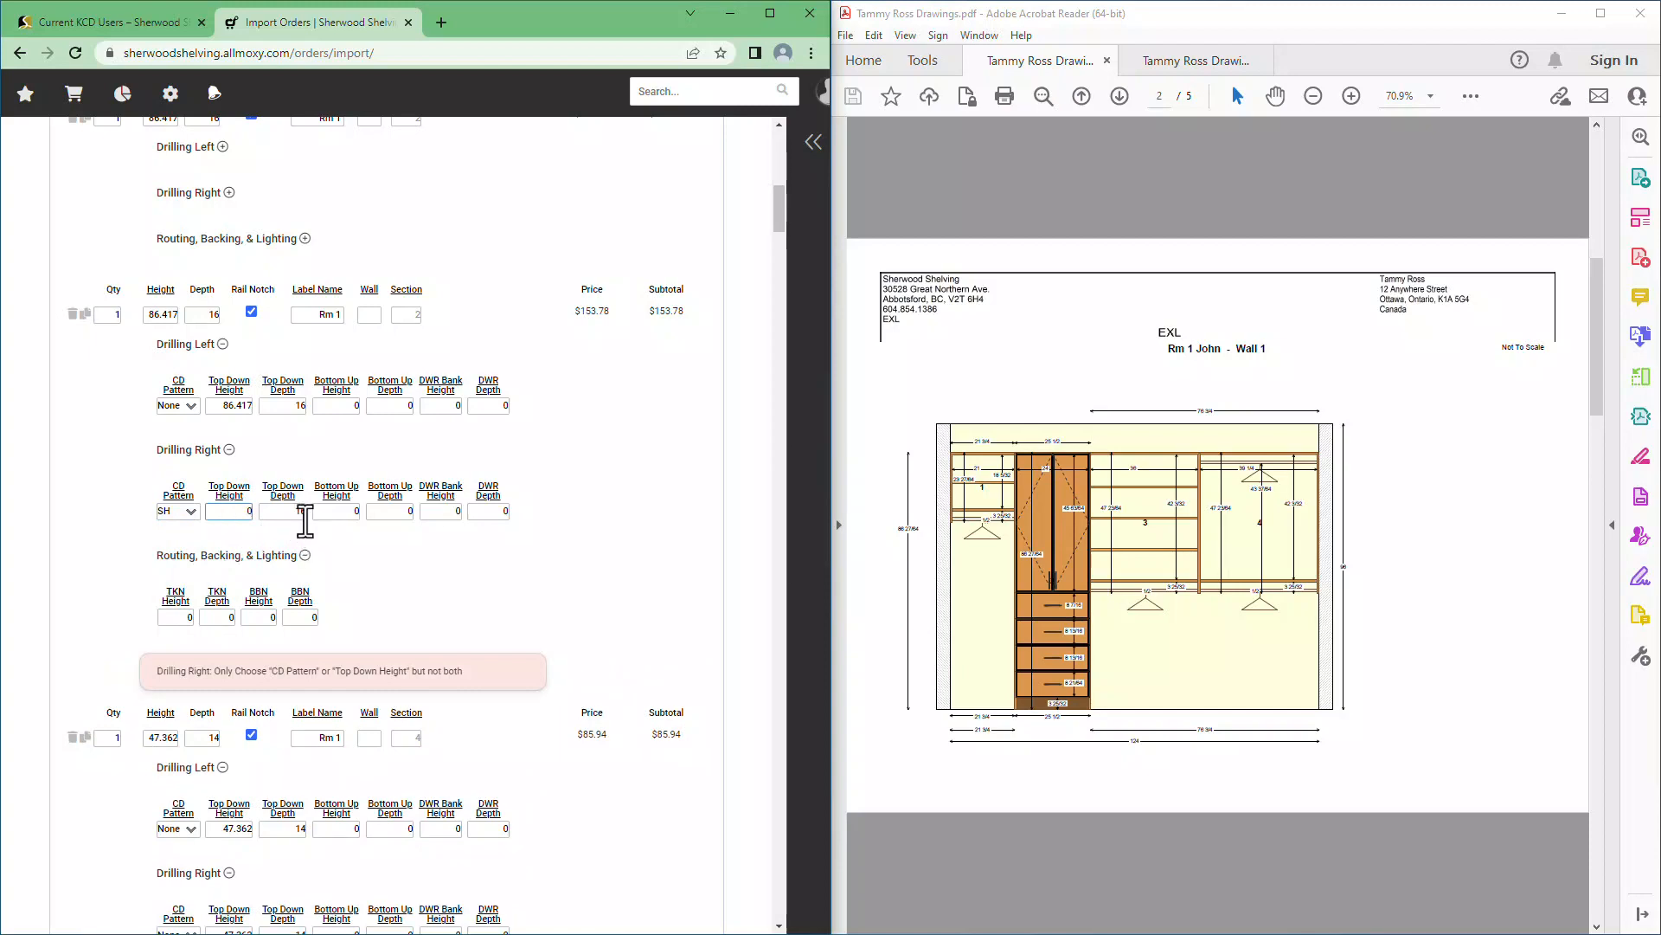
{"action": "double_click", "coordinate": [289, 511]}
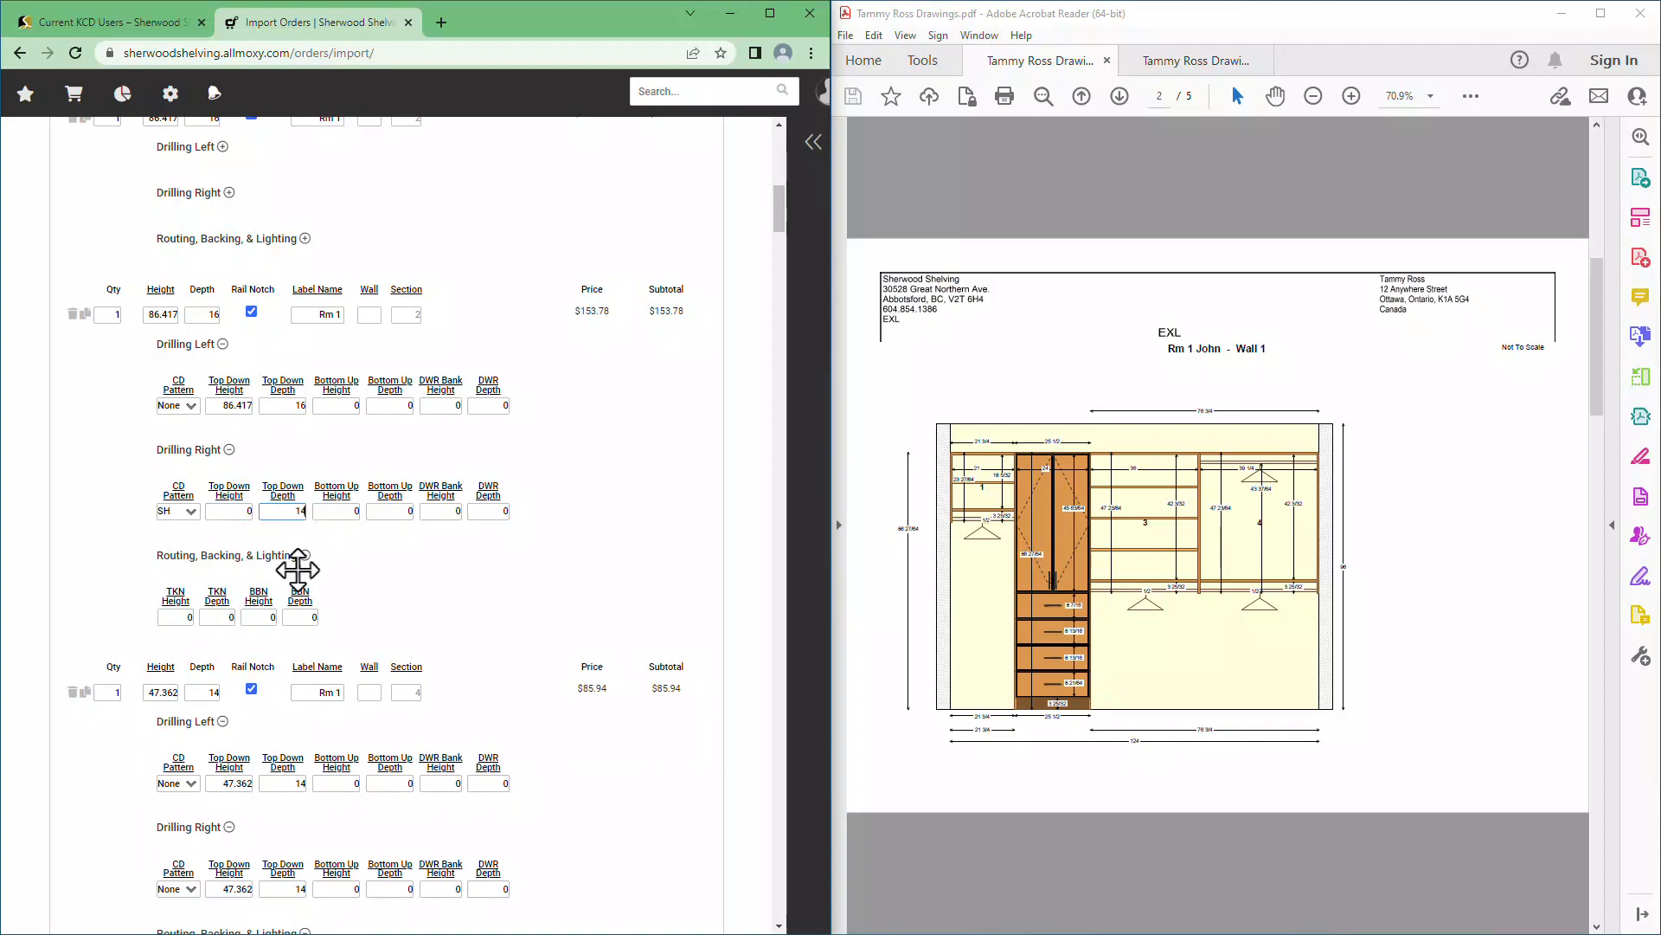
Collapse the drilling and Routing, Backing, & Lighting sections of the second 86.417-high gable.
{"action": "left_click", "coordinate": [306, 556]}
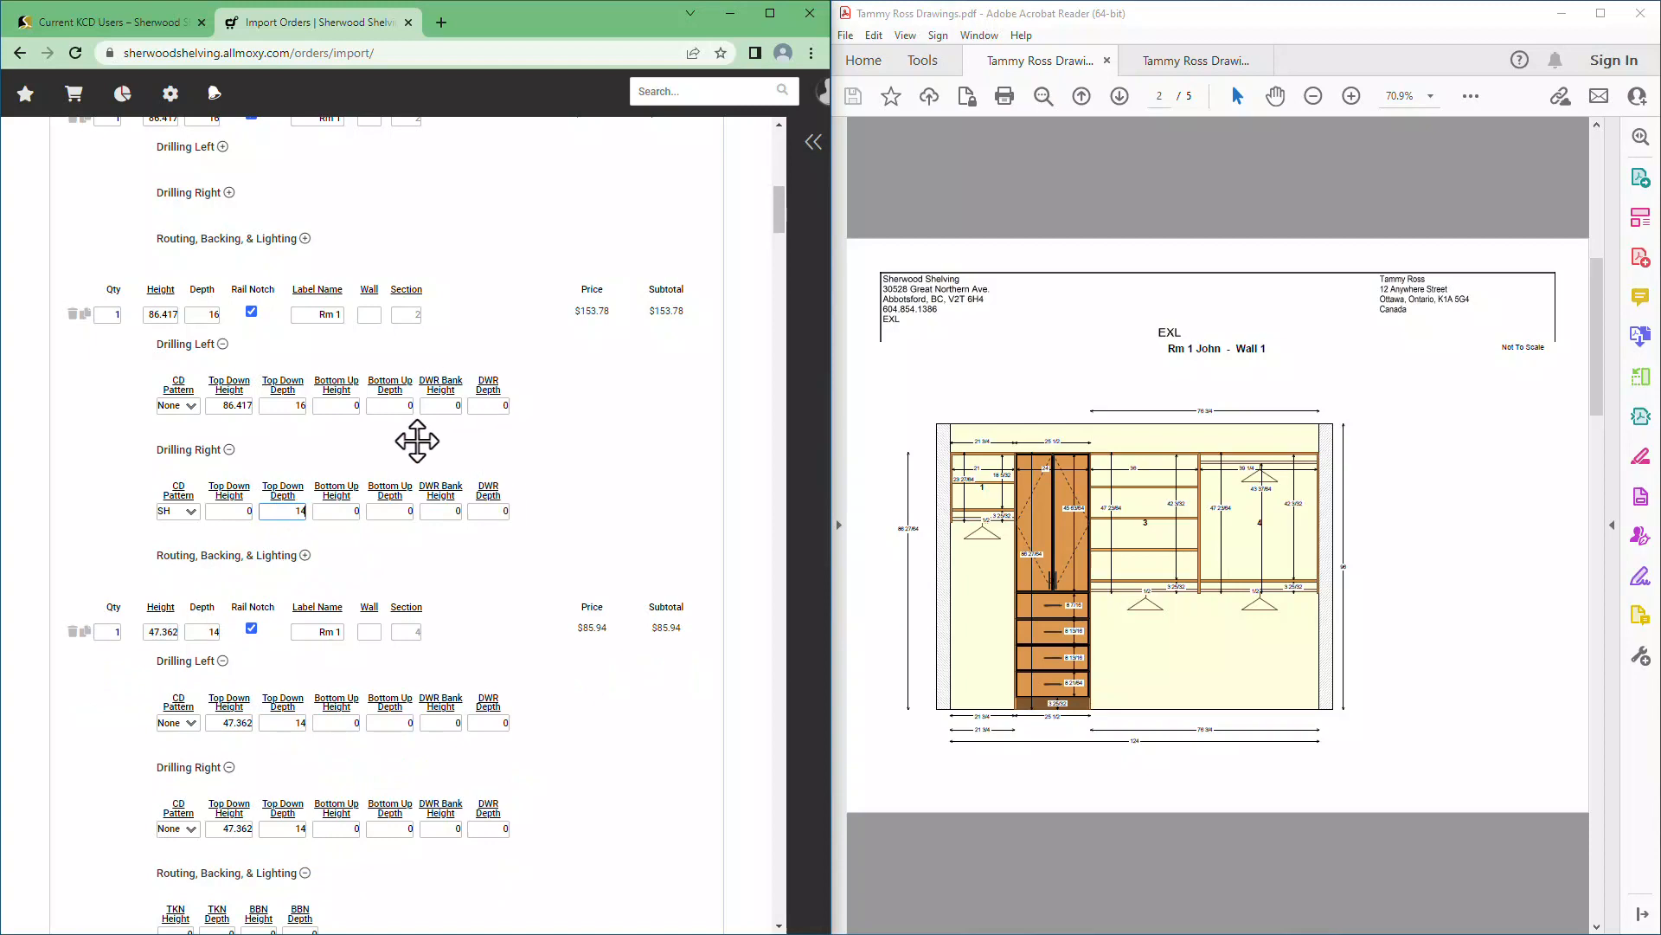
{"action": "left_click", "coordinate": [229, 449]}
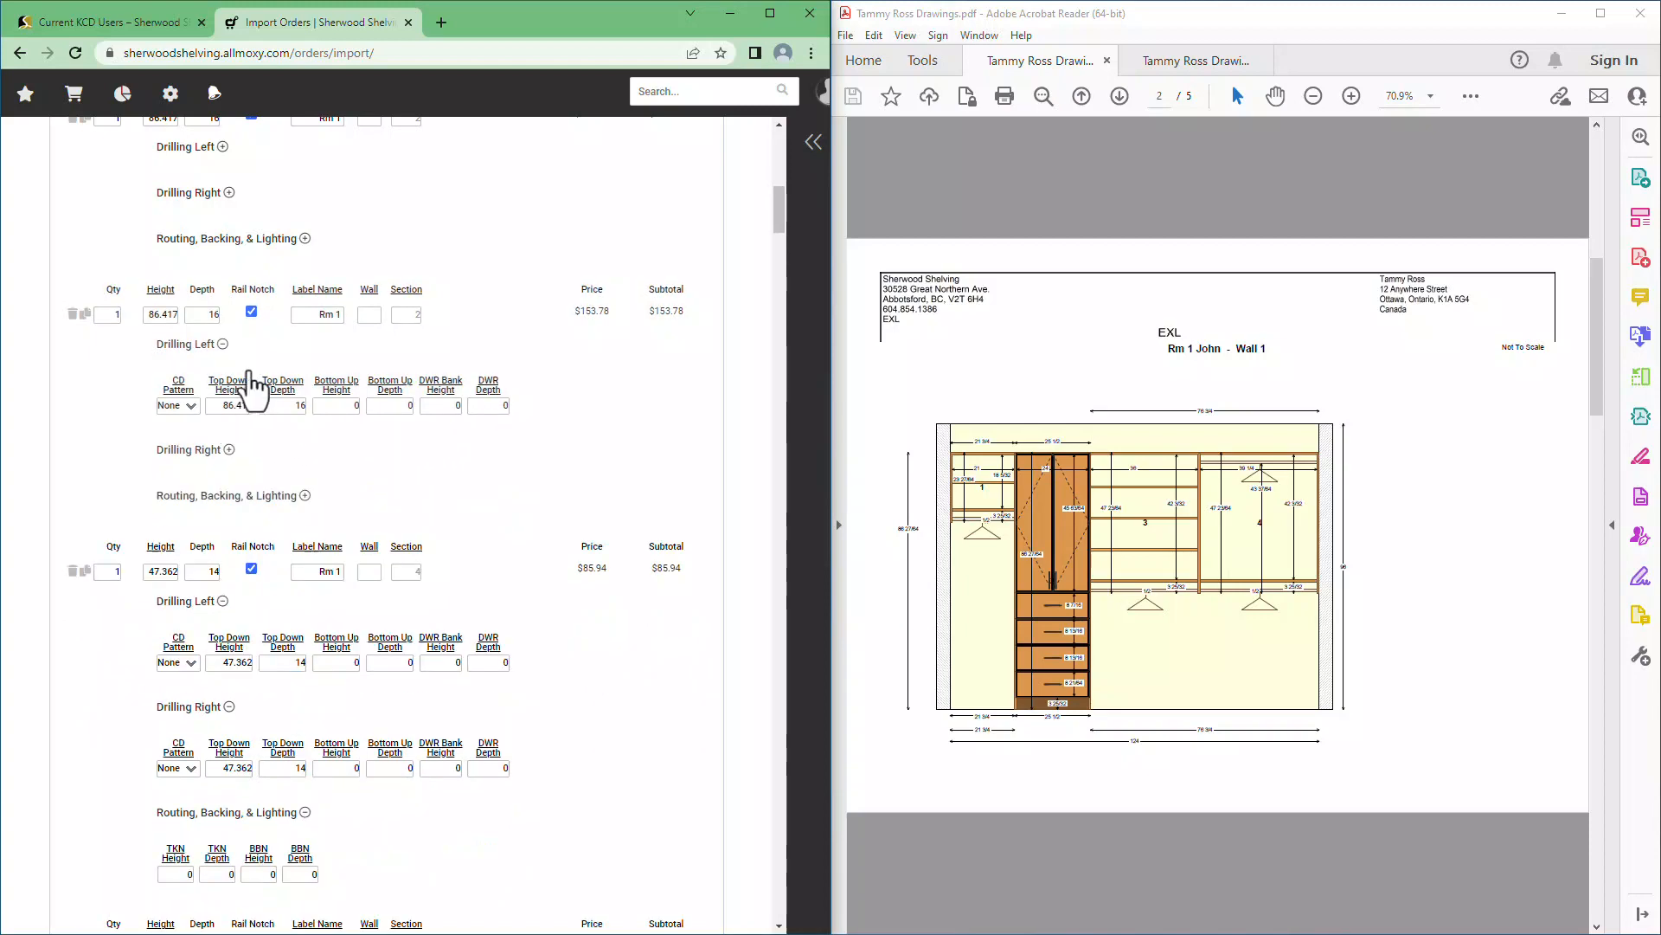
{"action": "left_click", "coordinate": [223, 344]}
Set the section 3, 47.362-high gable's Drilling Left to CD Pattern SH with Top Down Height 0.
{"action": "scroll", "coordinate": [469, 618], "scroll_direction": "down", "scroll_amount": 2}
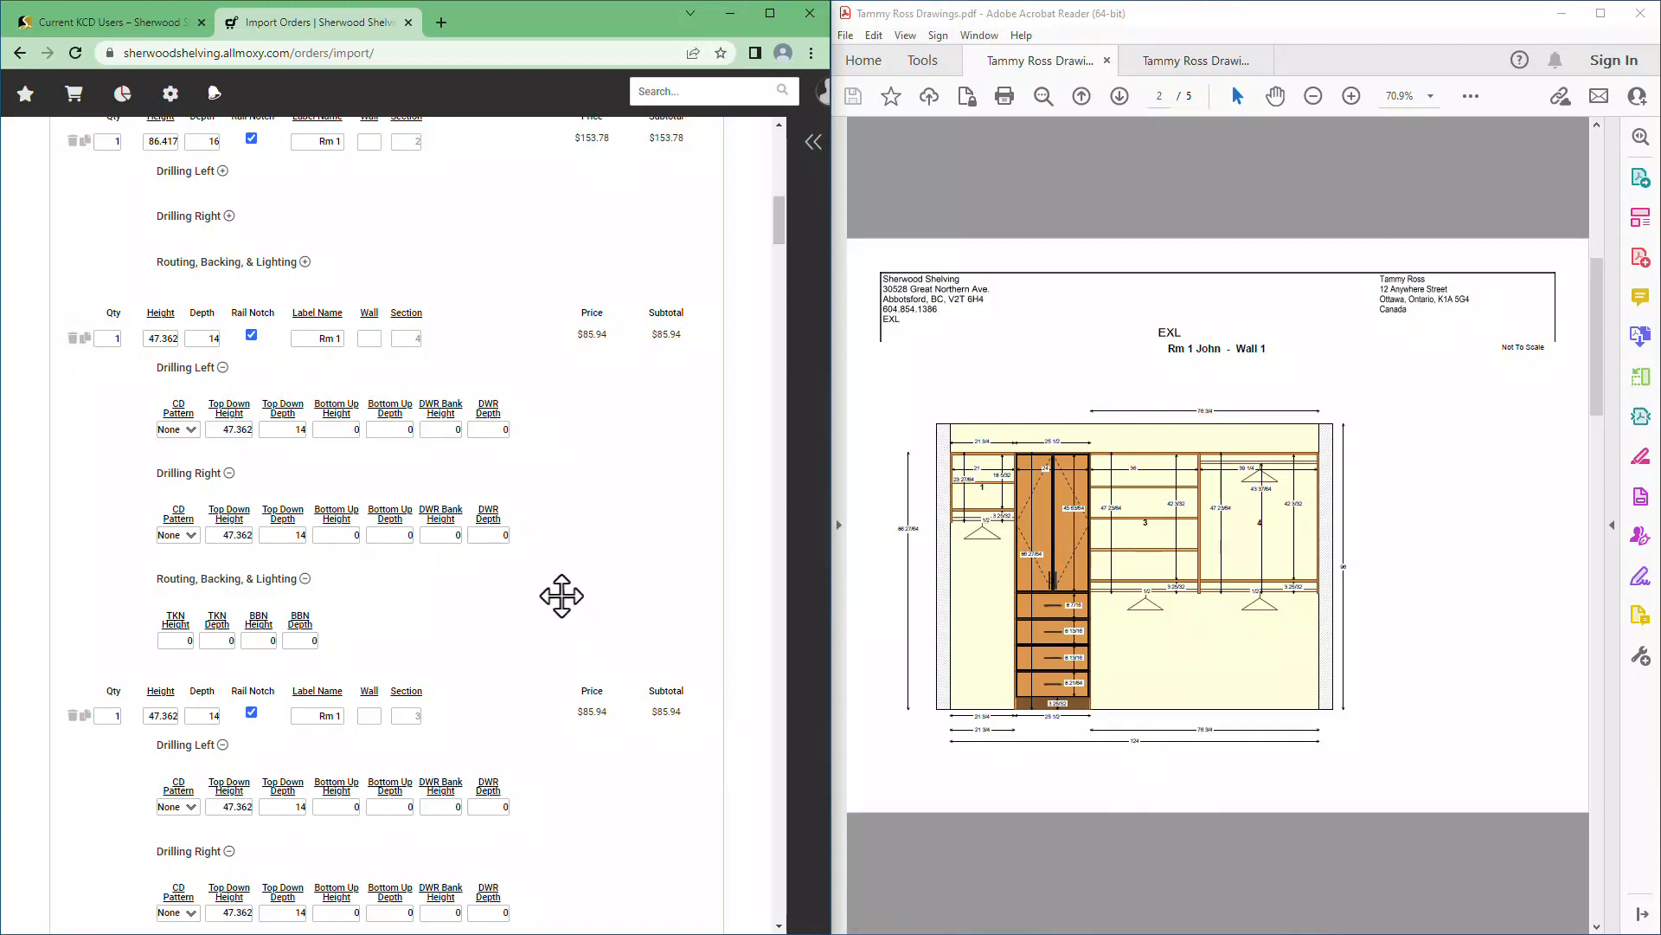
{"action": "scroll", "coordinate": [562, 596], "scroll_direction": "down", "scroll_amount": 5}
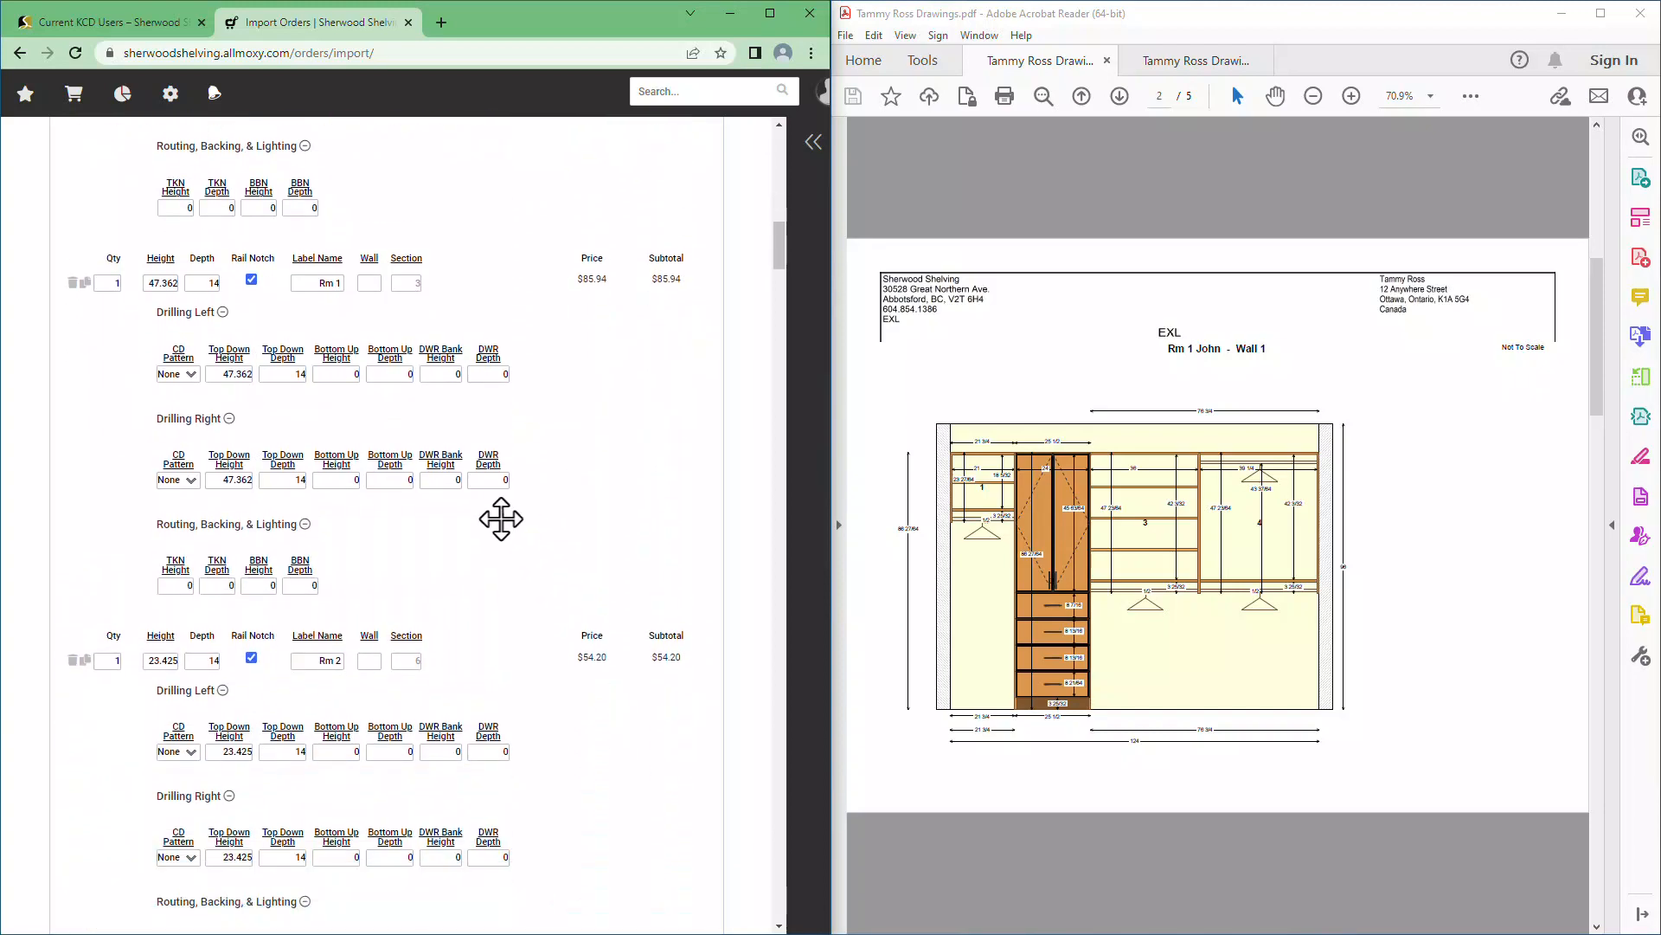
{"action": "left_click", "coordinate": [193, 374]}
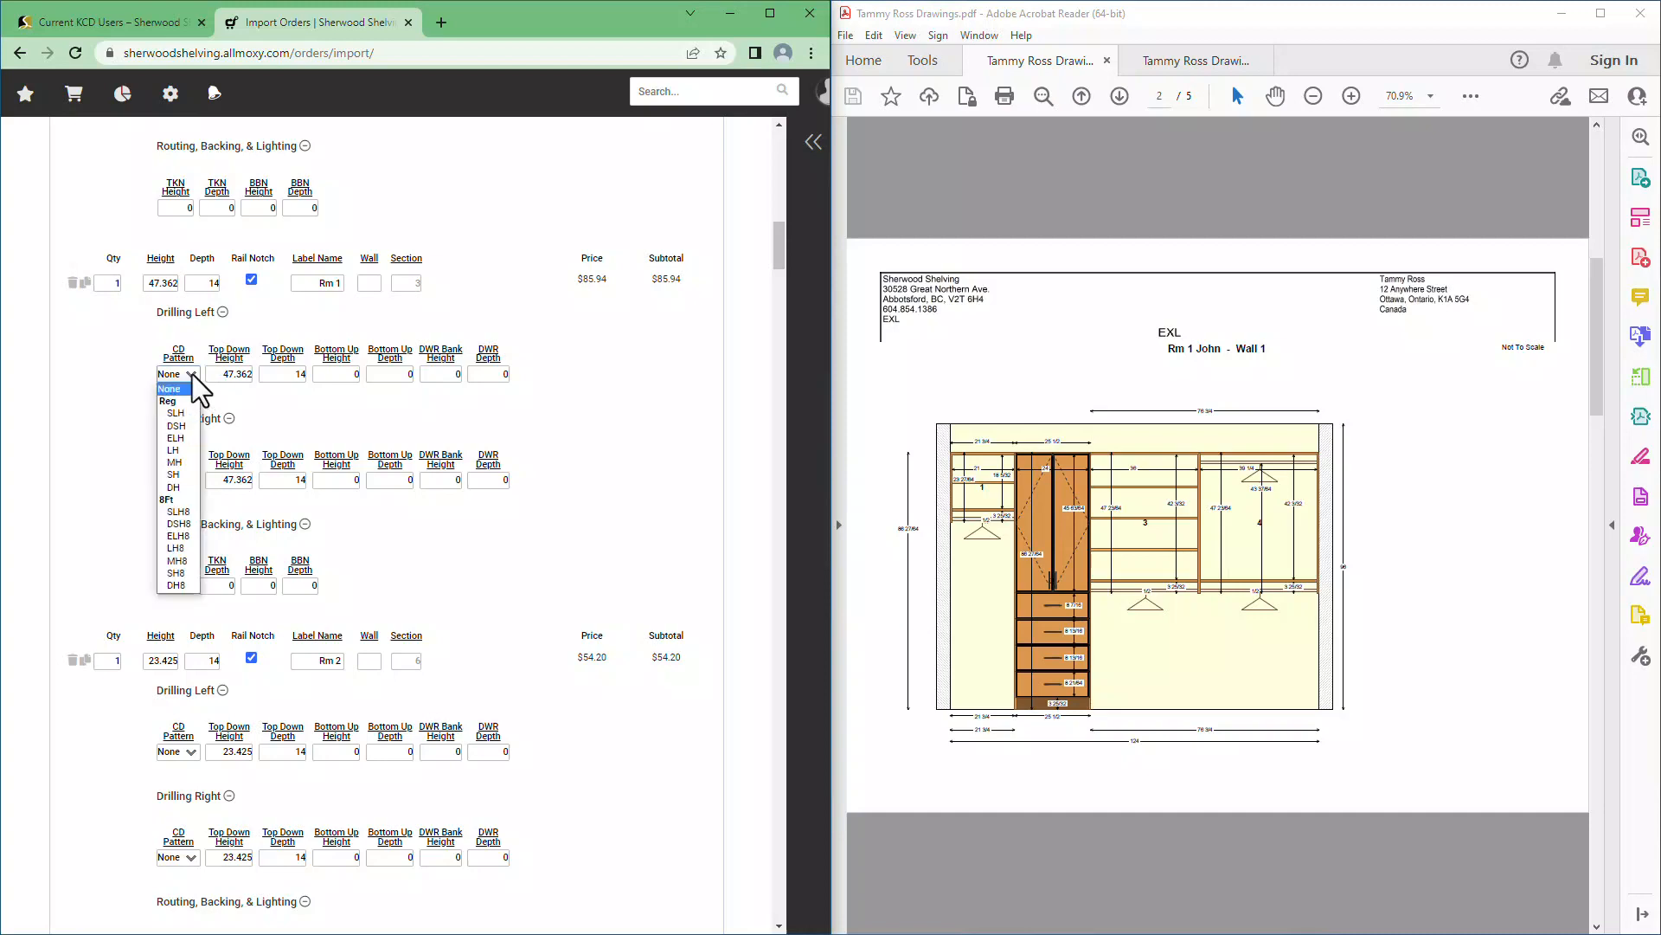
{"action": "left_click", "coordinate": [192, 475]}
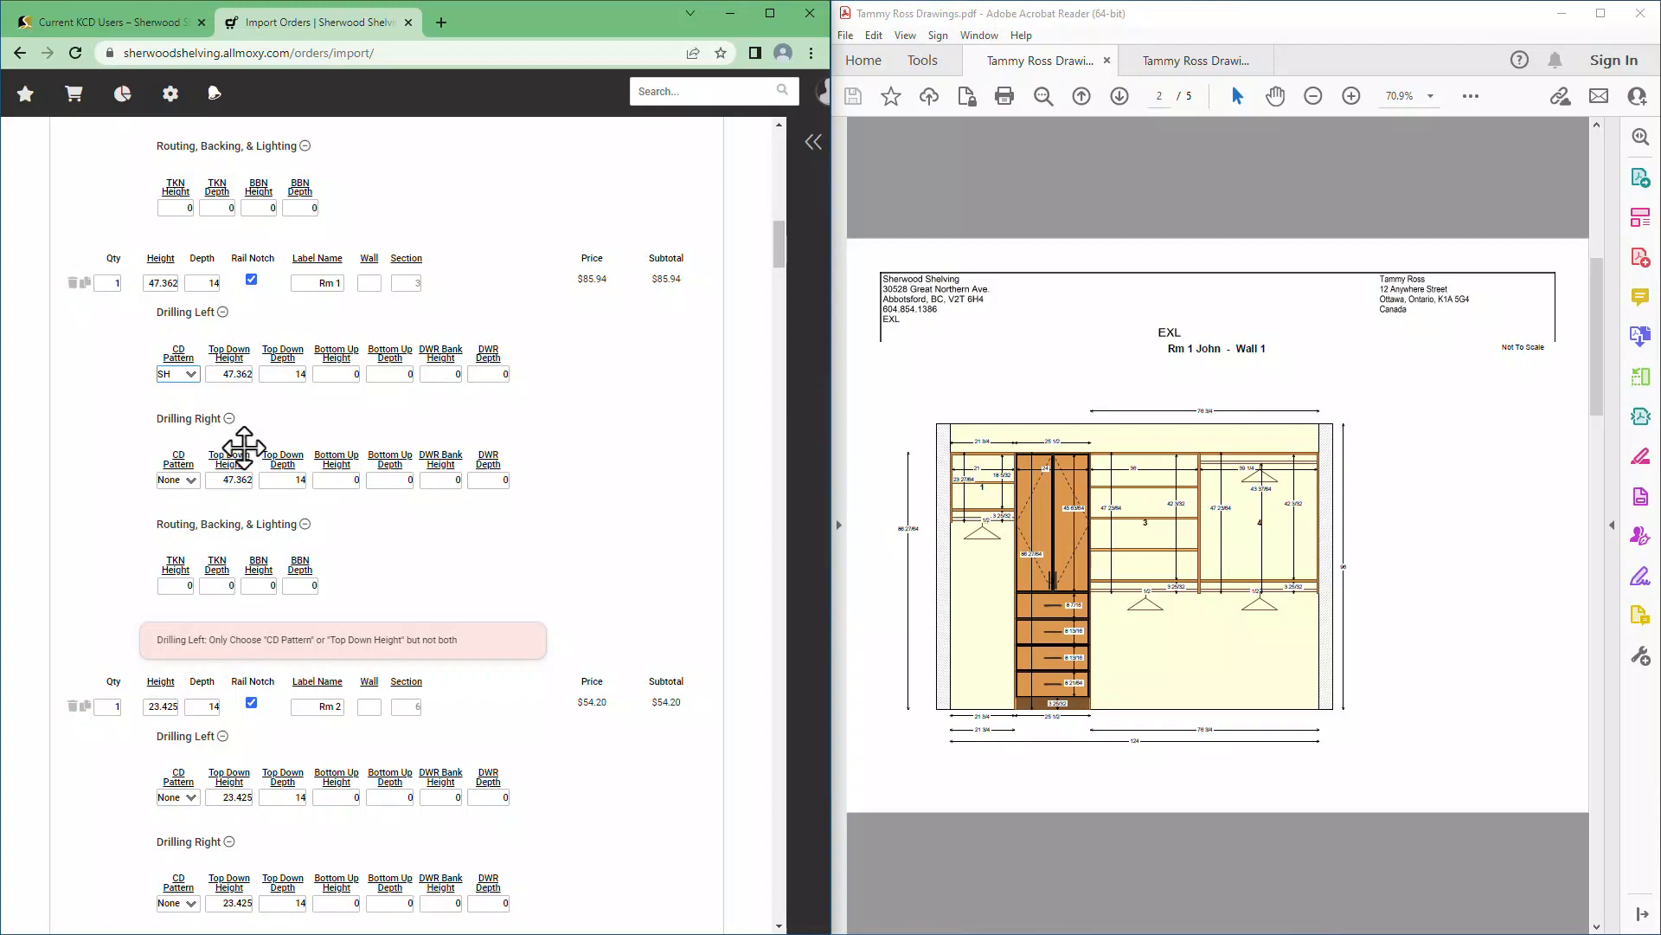
{"action": "left_click_drag", "start_coordinate": [221, 374], "coordinate": [286, 386]}
Set the section 3, 47.362-high gable's Drilling Right to CD Pattern DH with Top Down Height 0.
{"action": "left_click", "coordinate": [191, 480]}
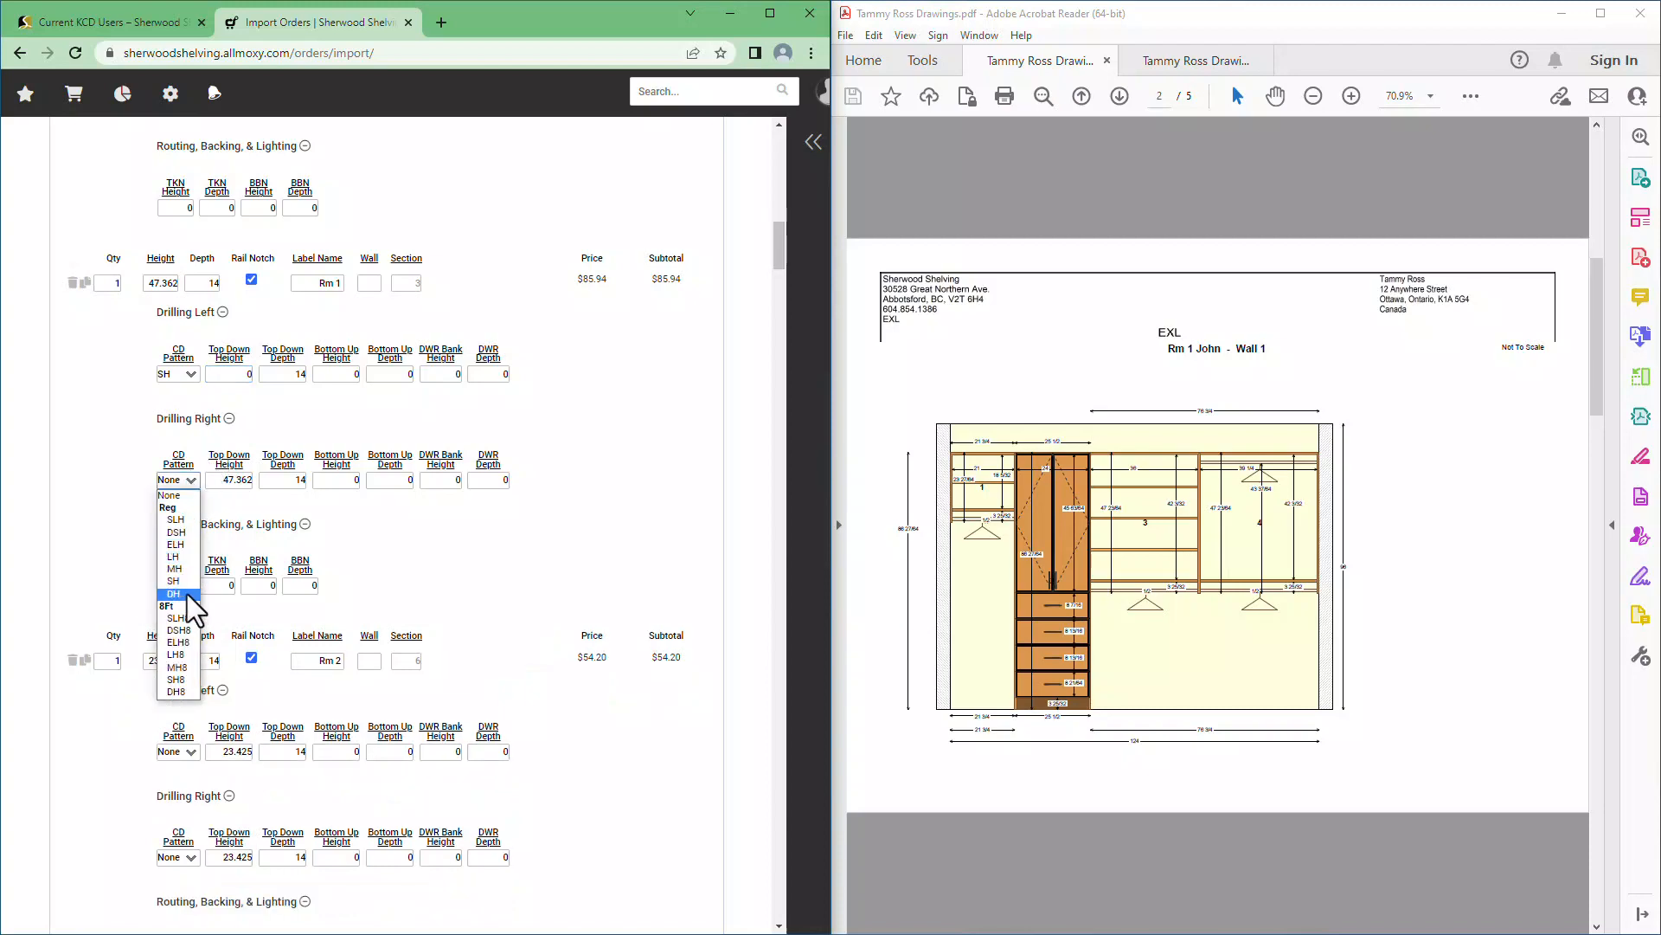
{"action": "left_click", "coordinate": [174, 593]}
{"action": "double_click", "coordinate": [221, 486]}
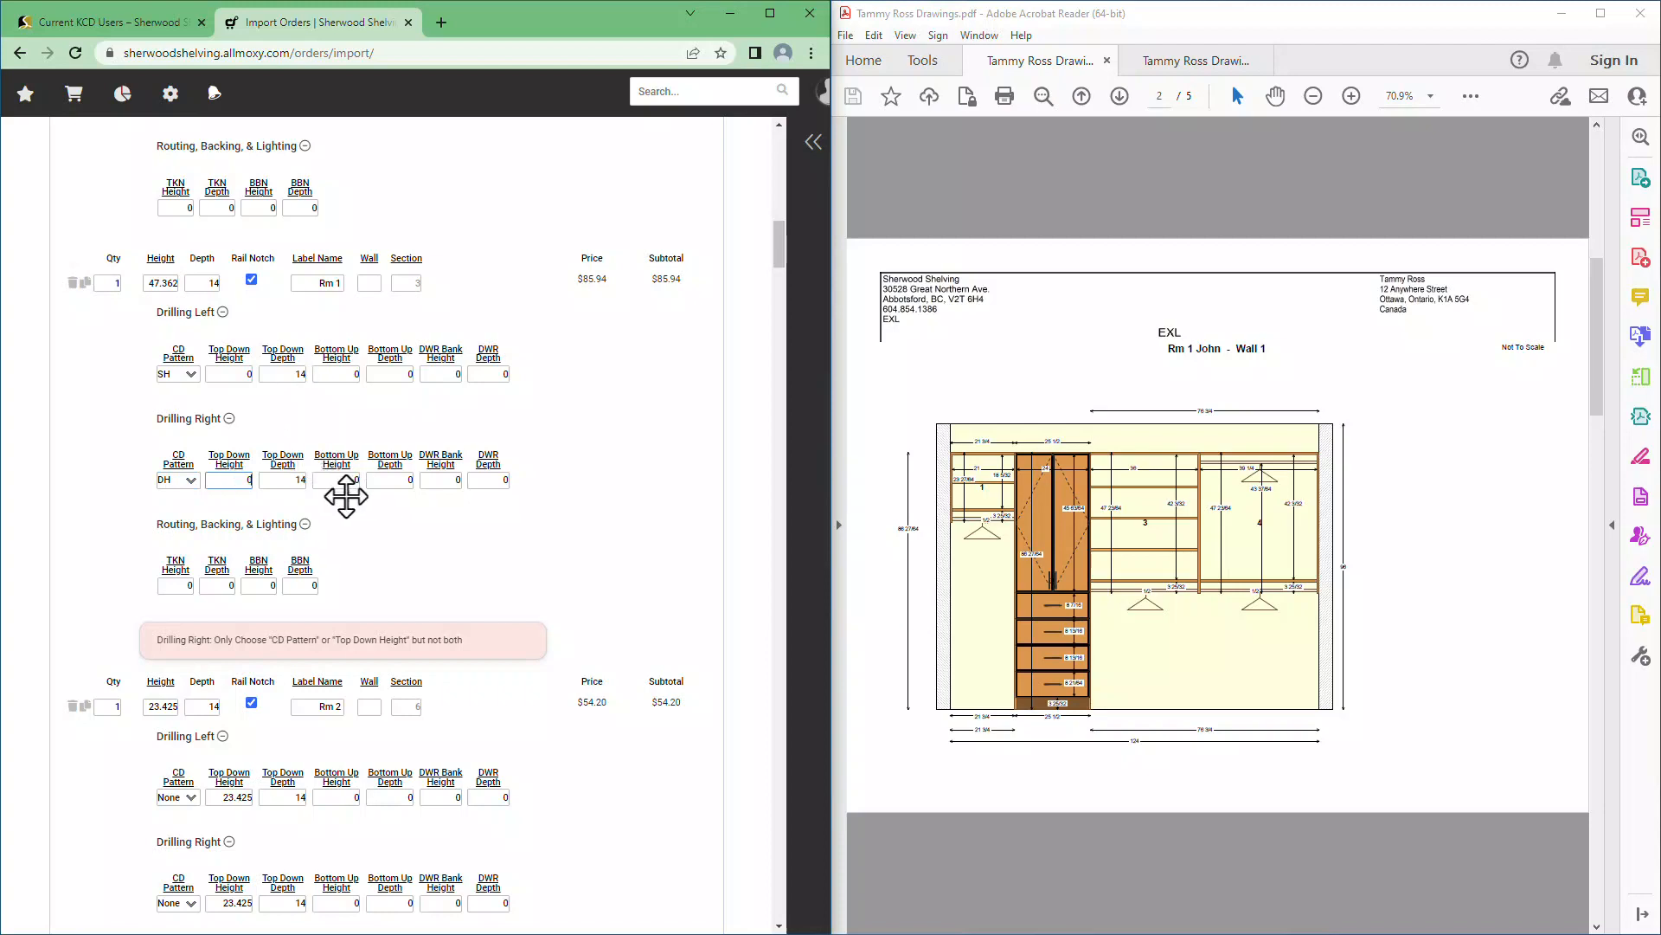
Collapse the Routing, Backing, & Lighting and both drilling sections of the section 3 gable.
{"action": "left_click", "coordinate": [305, 525]}
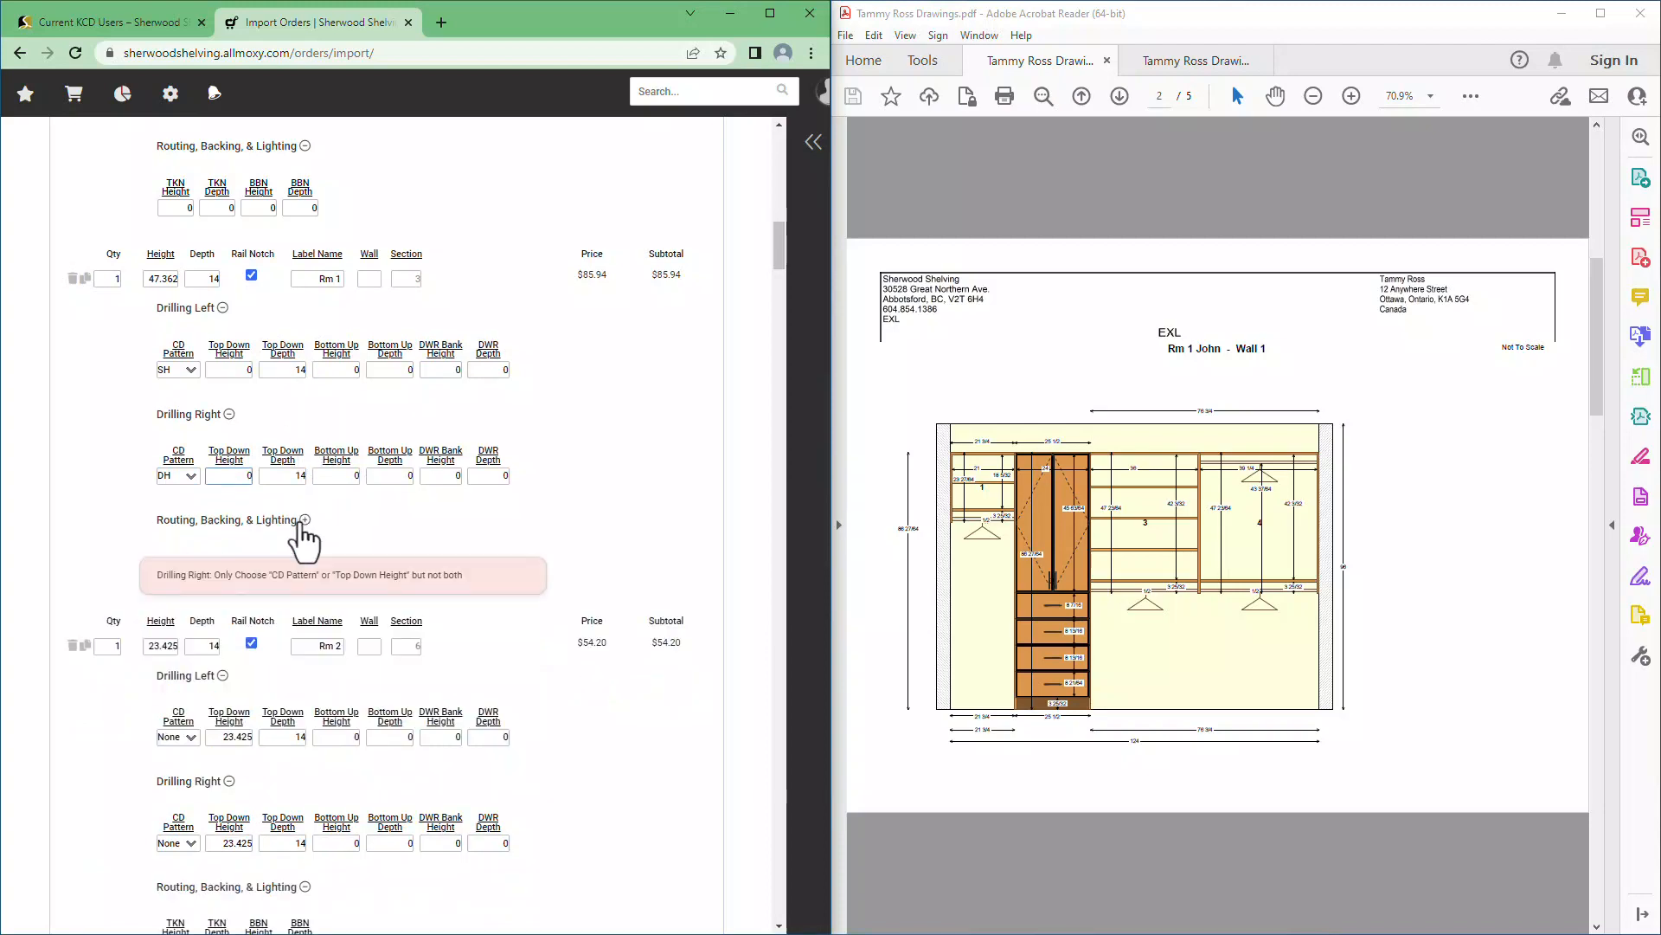
{"action": "left_click", "coordinate": [230, 419]}
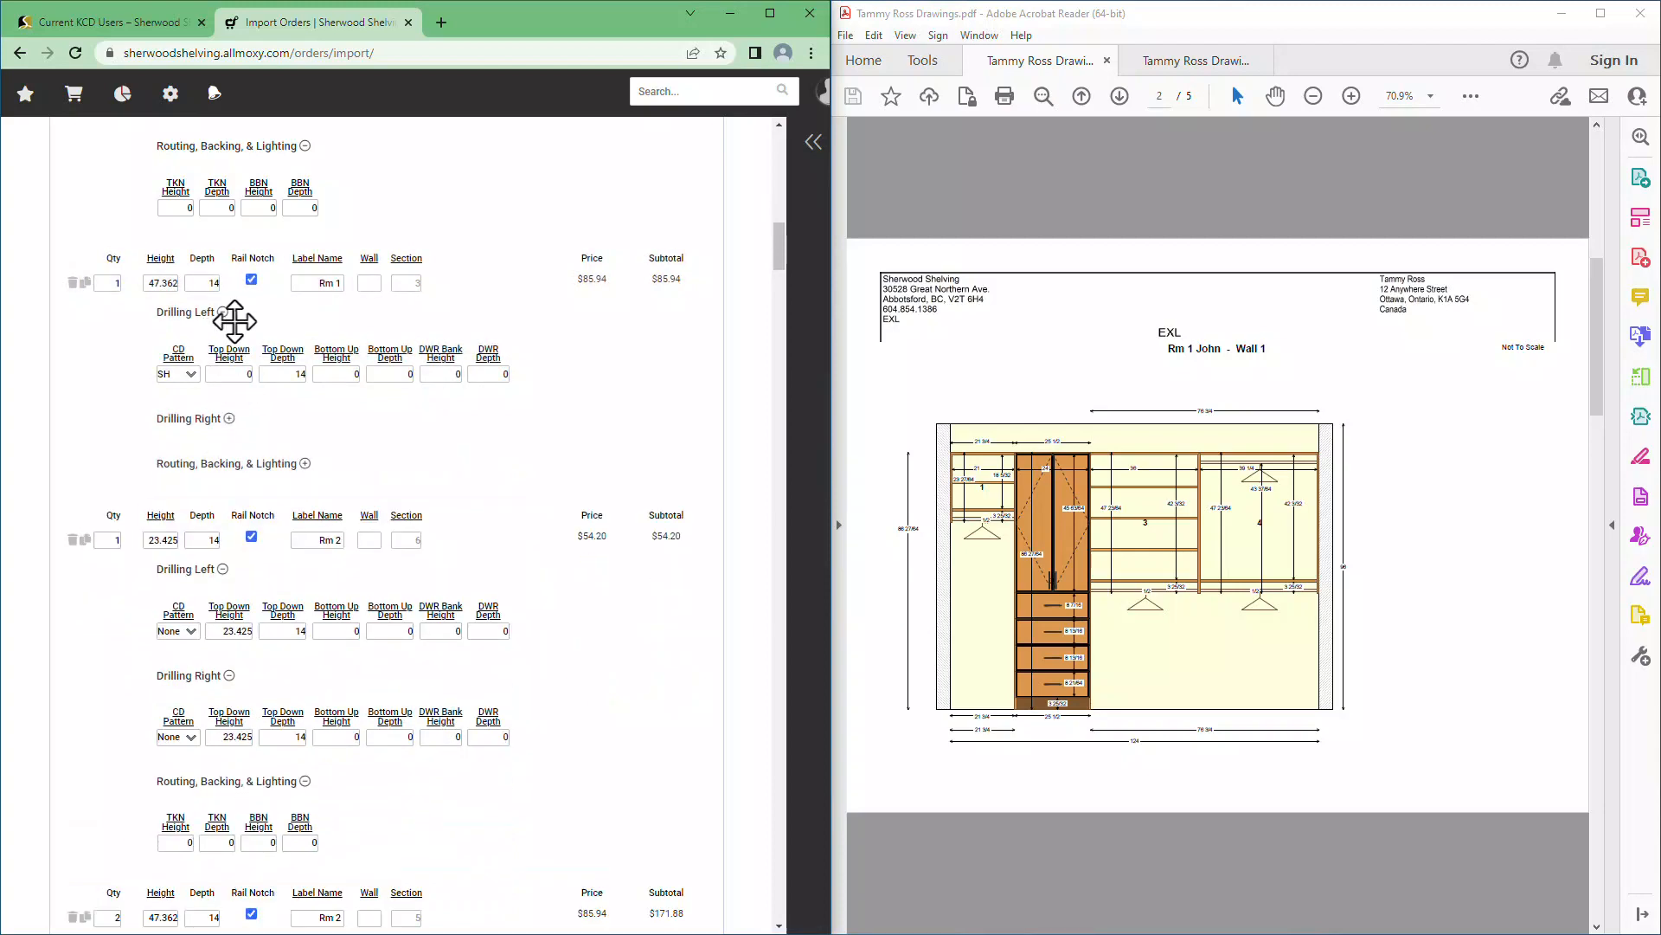
{"action": "left_click", "coordinate": [222, 312]}
Set the section 4, 47.362-high gable's Drilling Left to CD Pattern DH with Top Down Height 0.
{"action": "scroll", "coordinate": [332, 484], "scroll_direction": "up", "scroll_amount": 5}
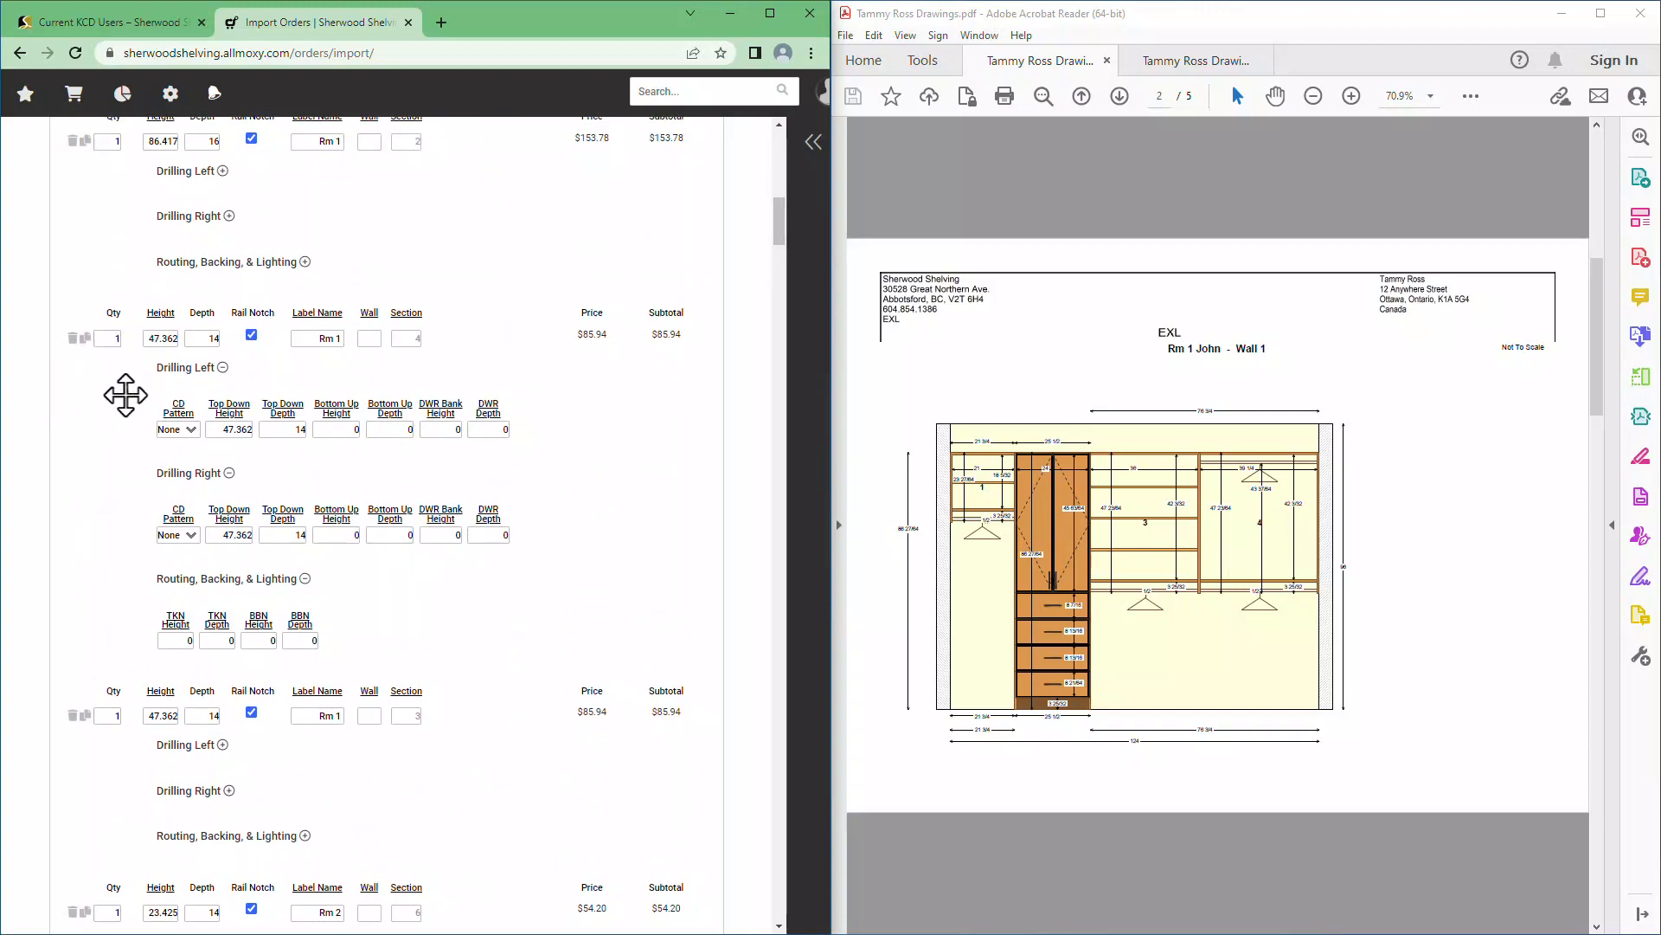
{"action": "left_click", "coordinate": [190, 429]}
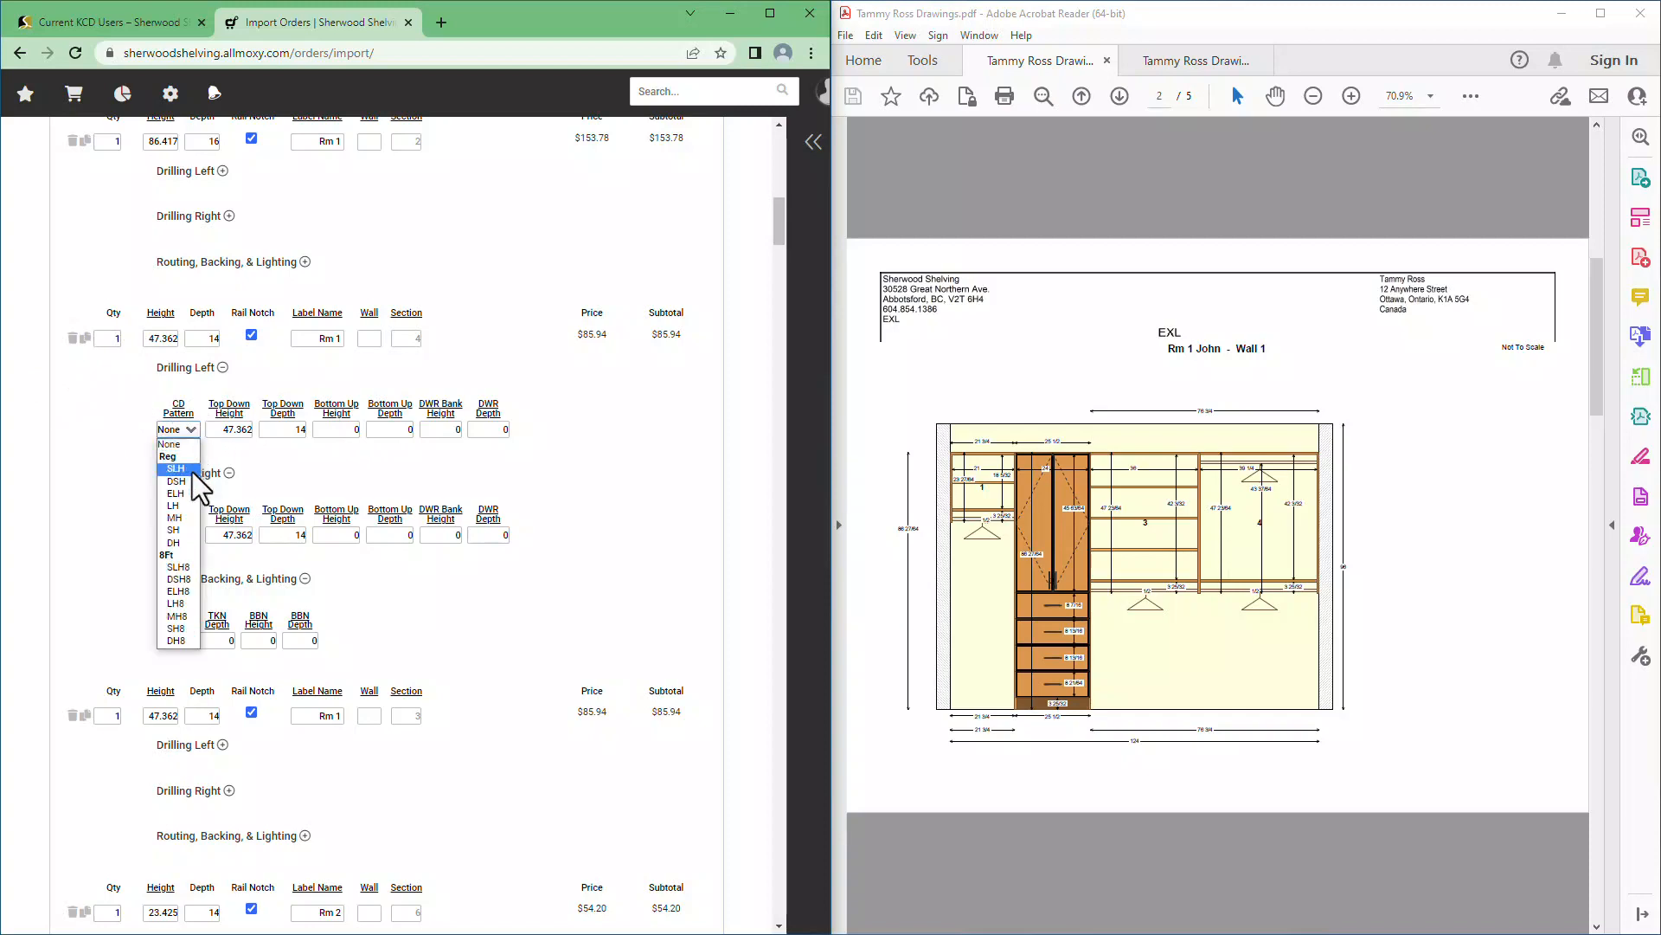
{"action": "left_click", "coordinate": [190, 541]}
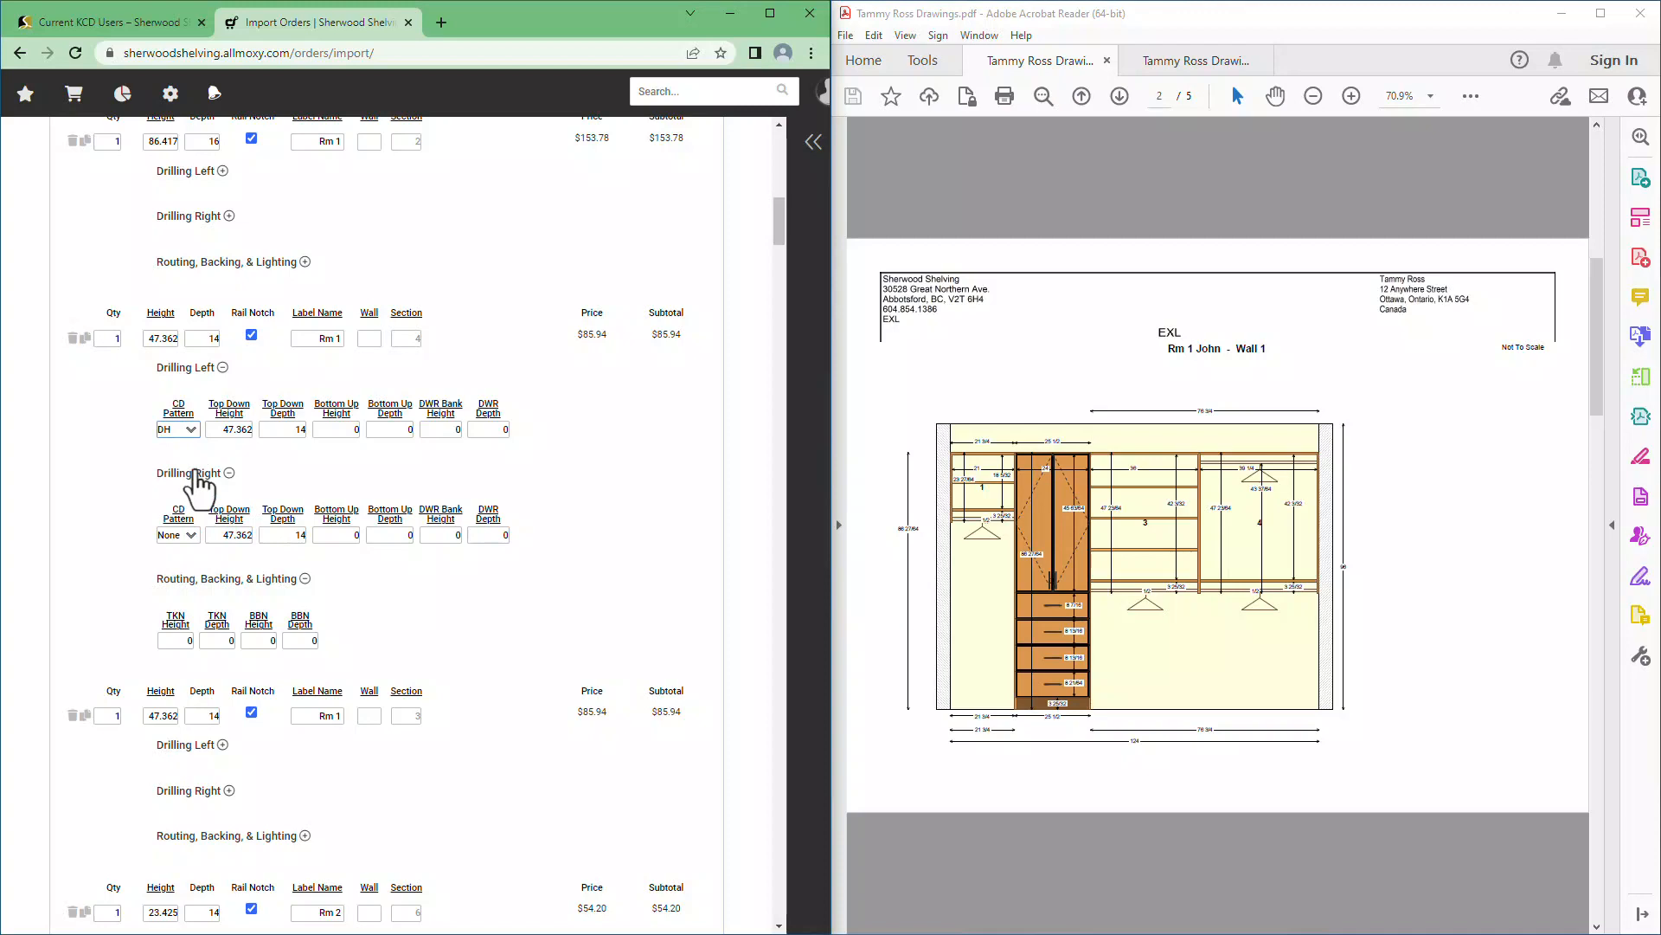
{"action": "double_click", "coordinate": [219, 428]}
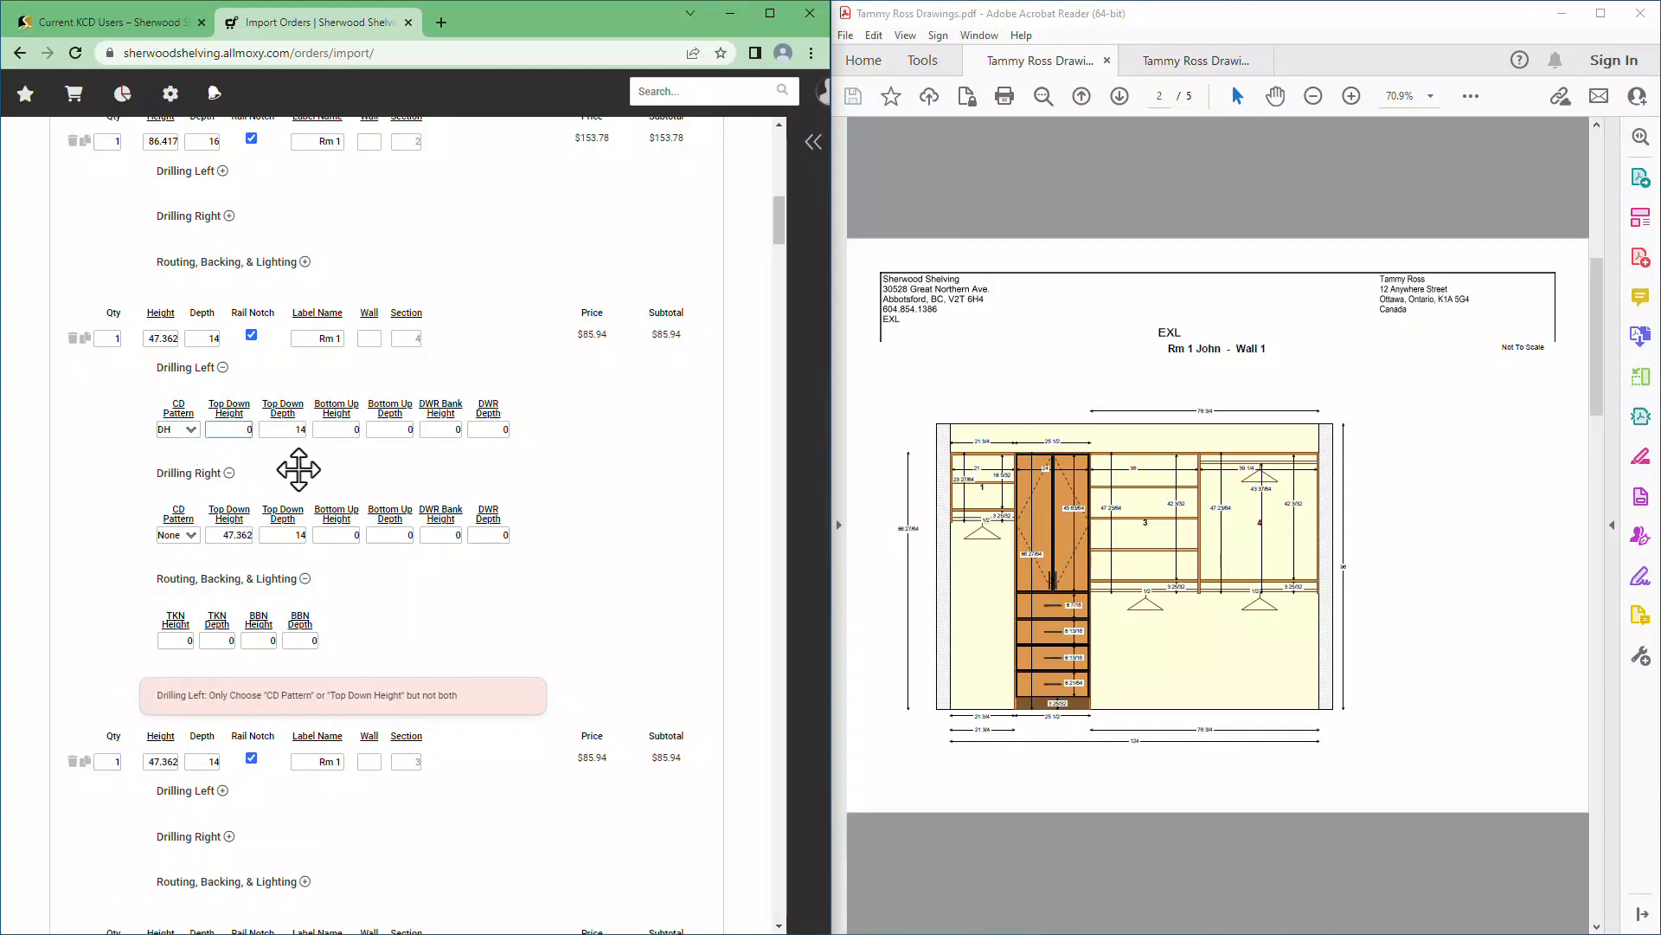
Set the section 4 gable's Drilling Right to CD Pattern DH, clear its Top Down Height, and collapse Drilling Right and Routing, Backing, & Lighting.
{"action": "left_click", "coordinate": [188, 532]}
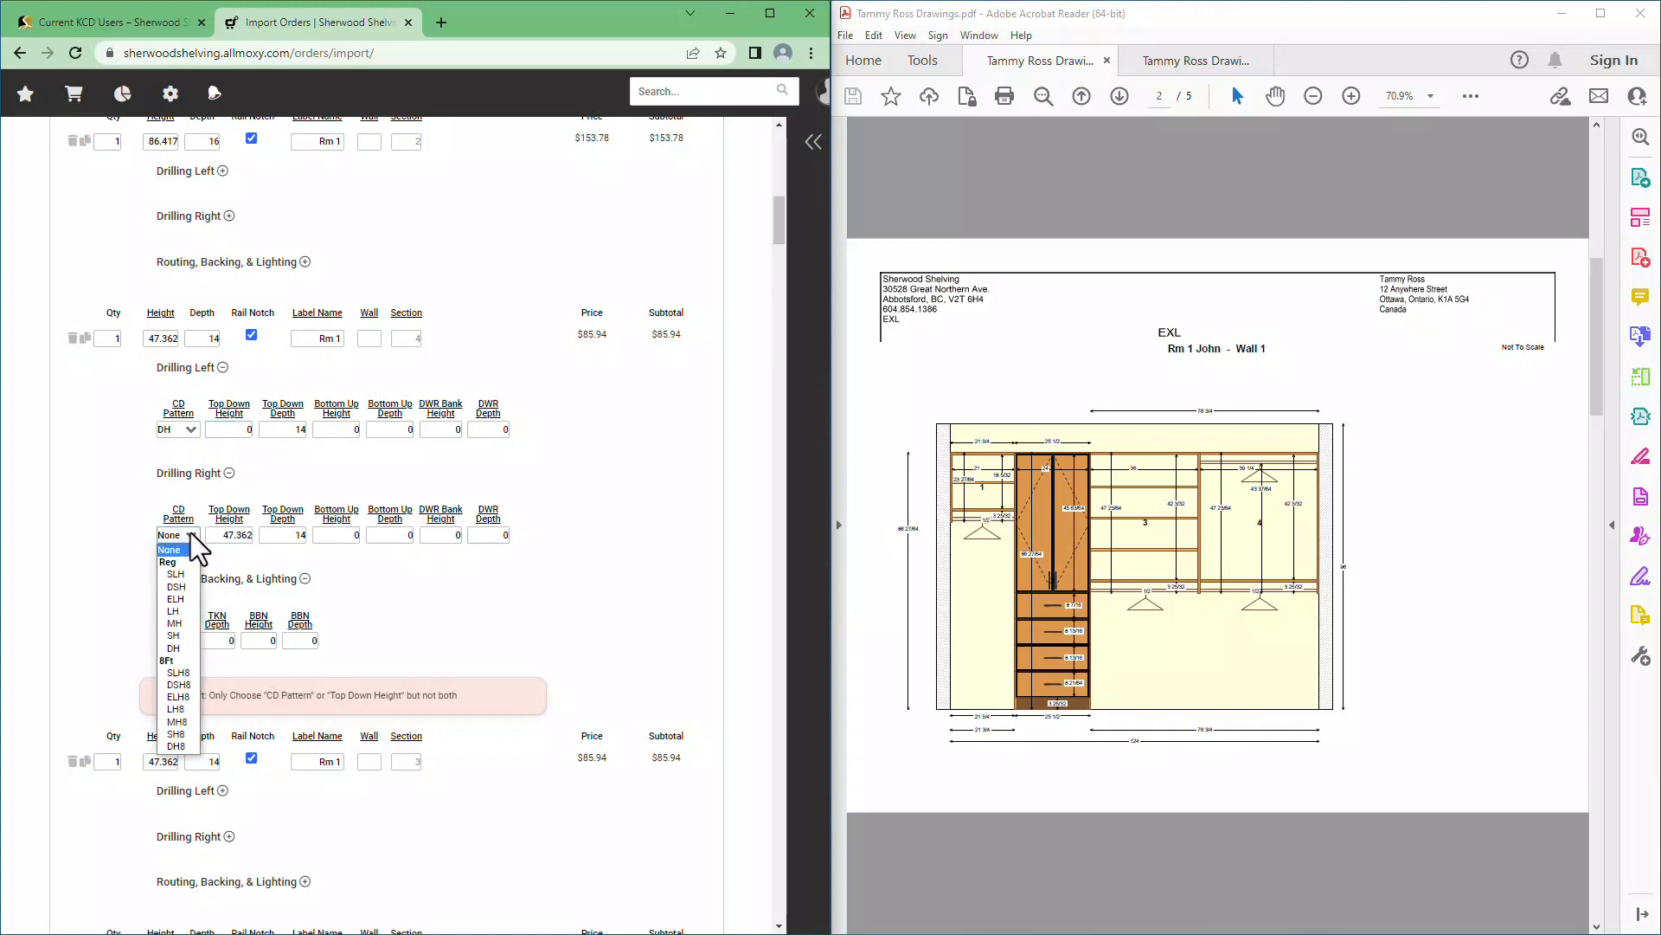
{"action": "left_click", "coordinate": [176, 648]}
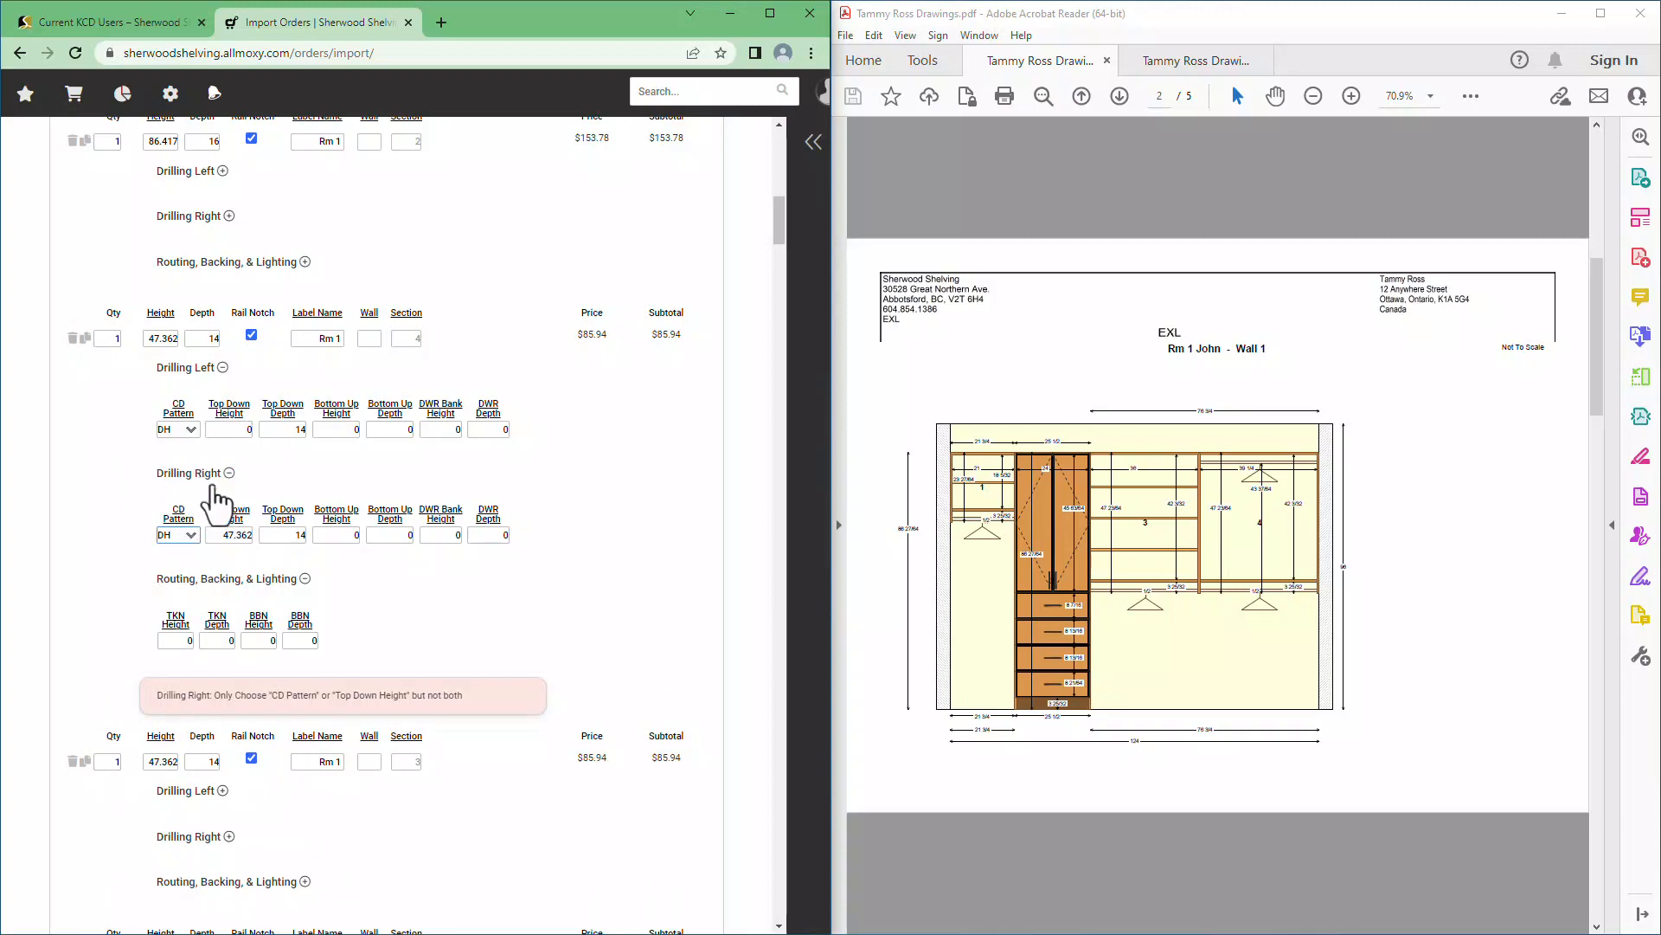
{"action": "double_click", "coordinate": [235, 535]}
{"action": "left_click", "coordinate": [303, 579]}
{"action": "left_click", "coordinate": [230, 474]}
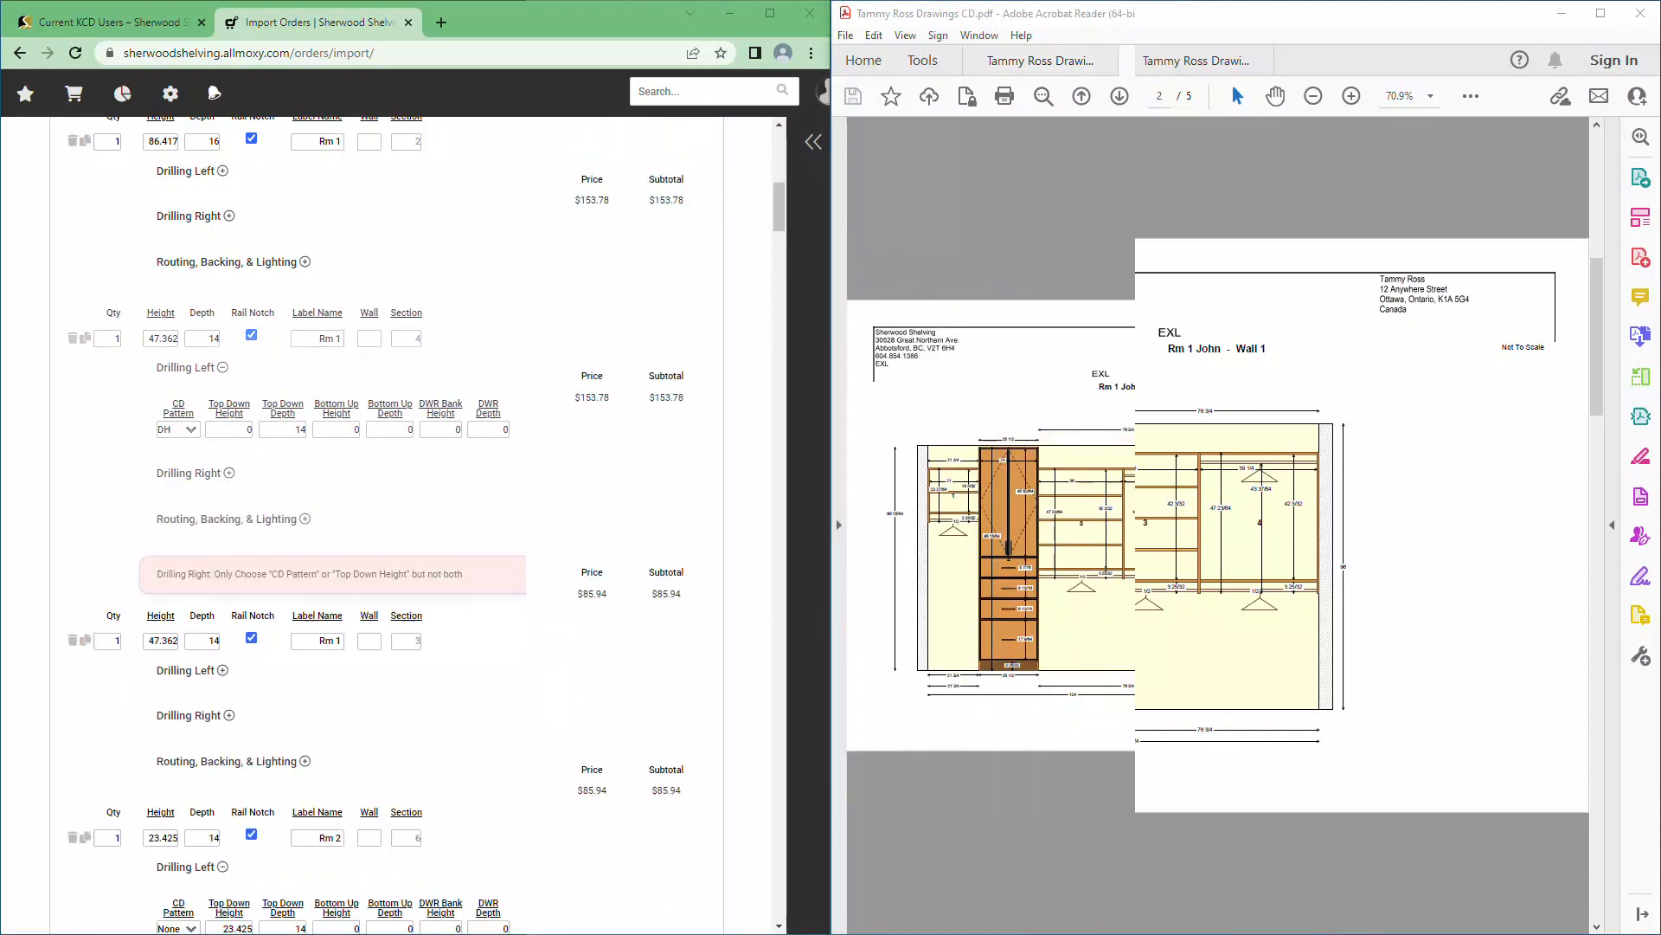